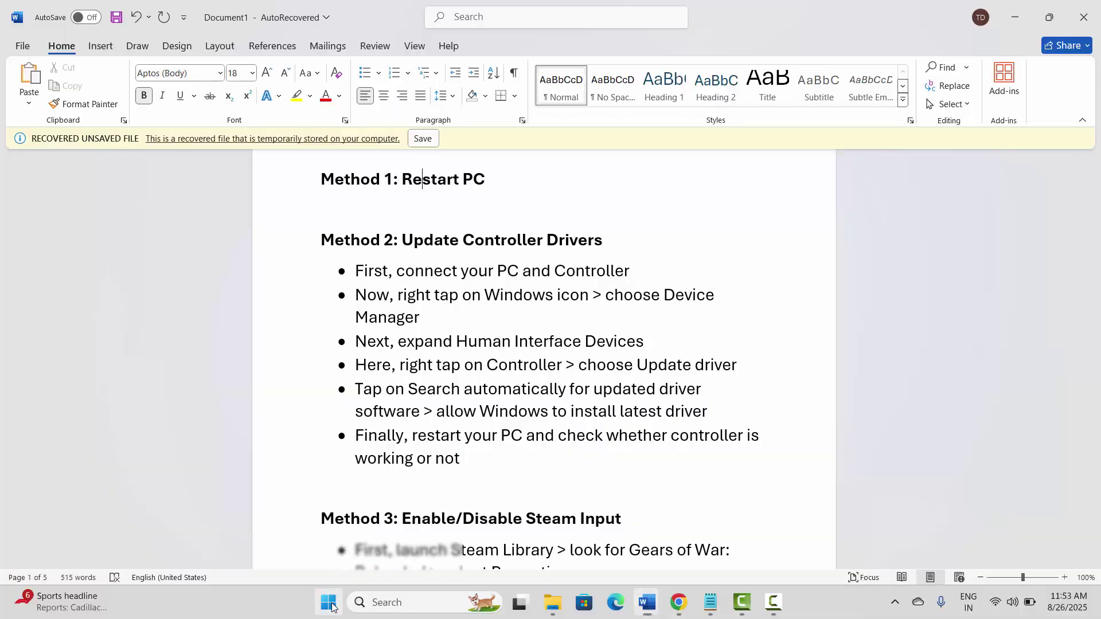
Display the Windows power options that include Restart, and dismiss them without restarting the PC
left_click(329, 602)
left_click(651, 552)
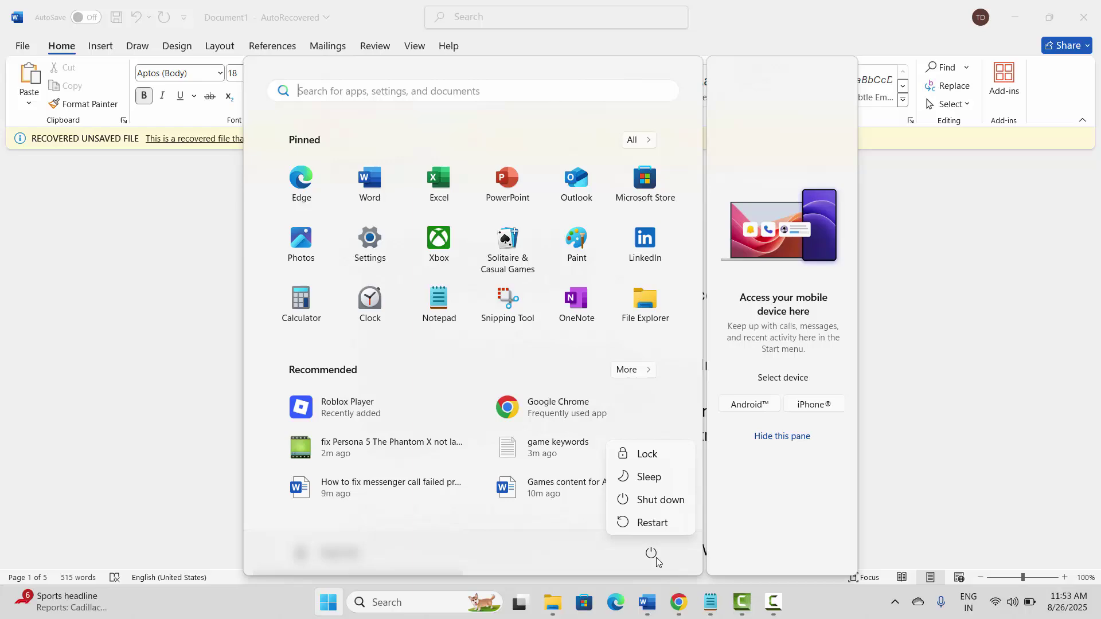
left_click(799, 481)
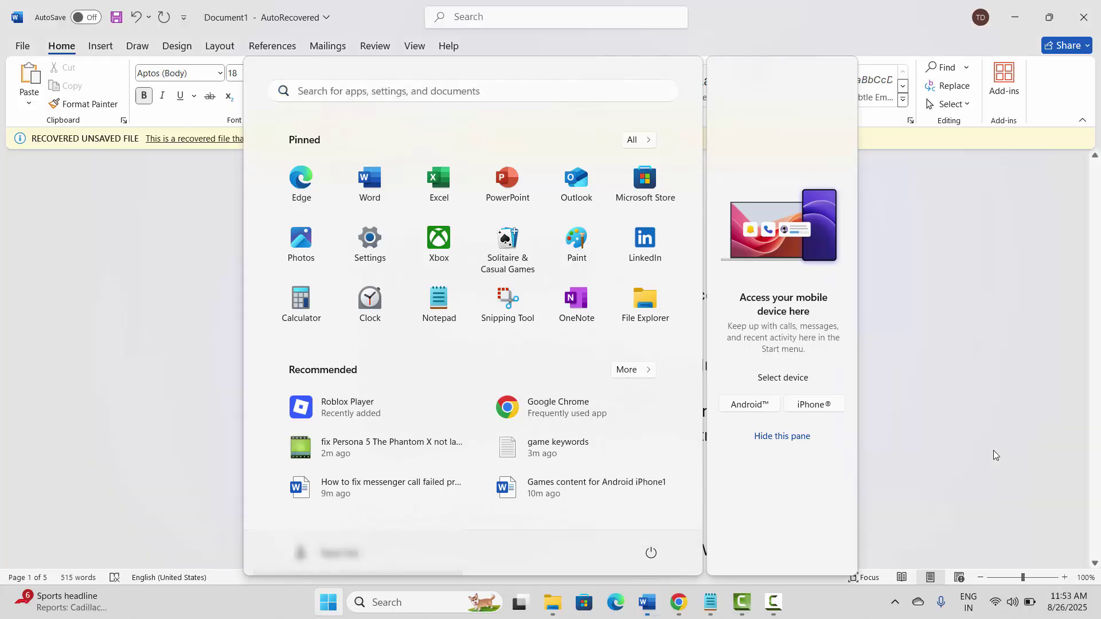
left_click(993, 451)
Highlight the heading "Method 2: Update Controller Drivers" and open Device Manager with the Human Interface Devices category expanded
scroll(604, 435, "down", 1)
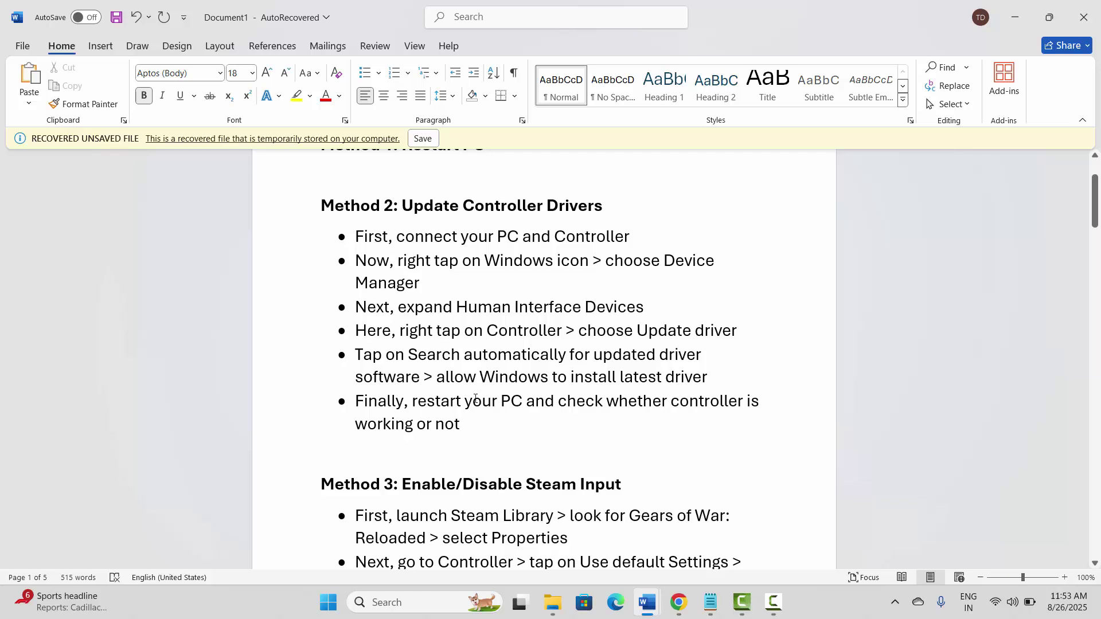
left_click(296, 210)
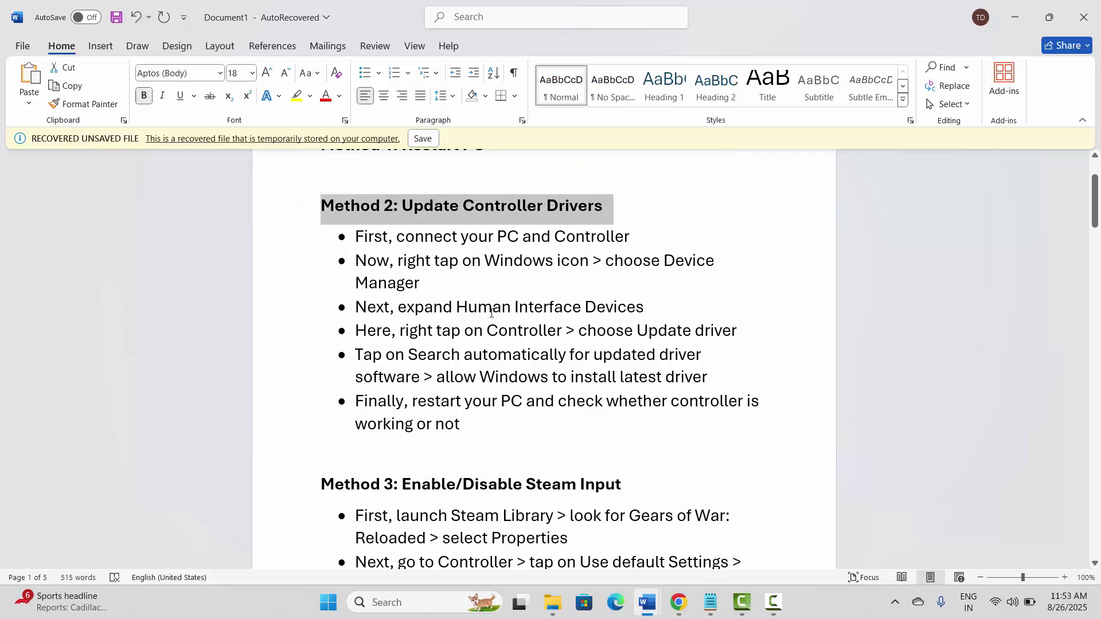
left_click(382, 601)
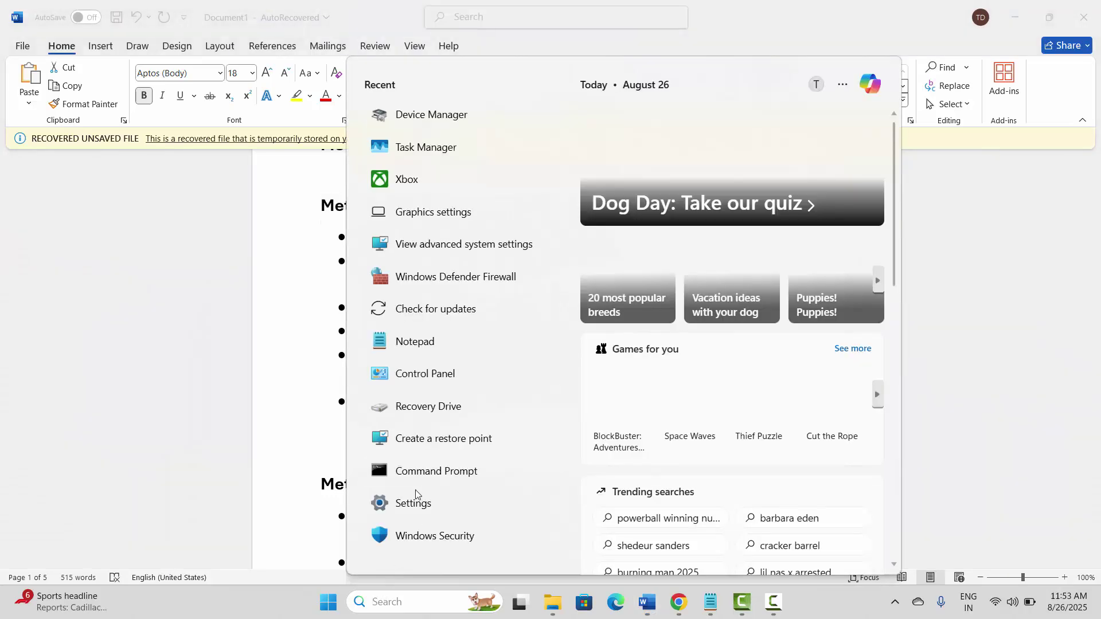
left_click(427, 440)
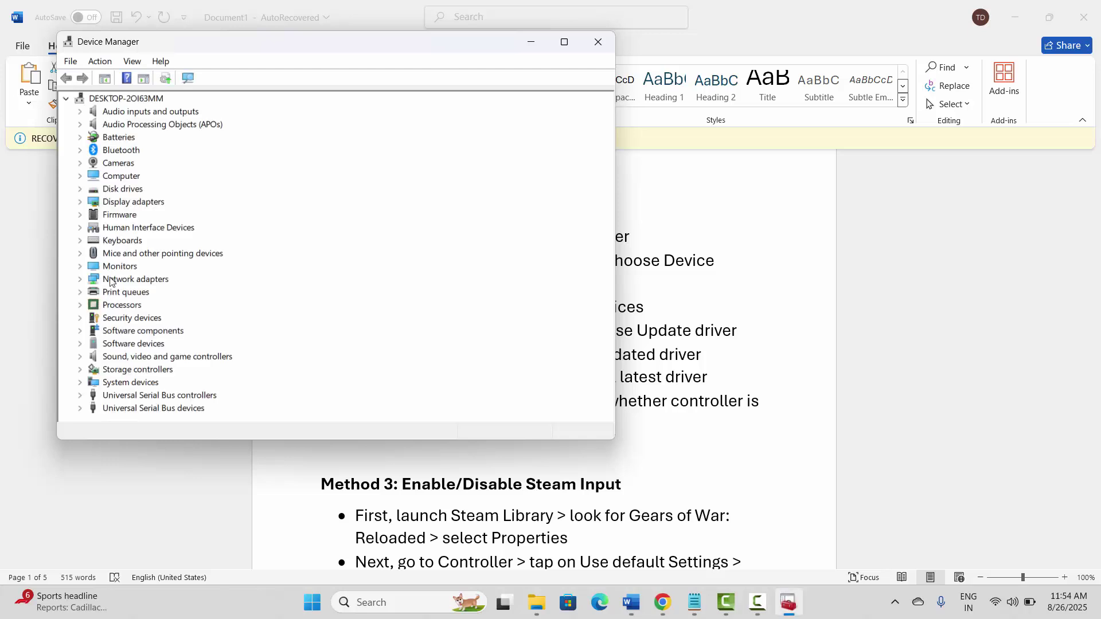
left_click(79, 228)
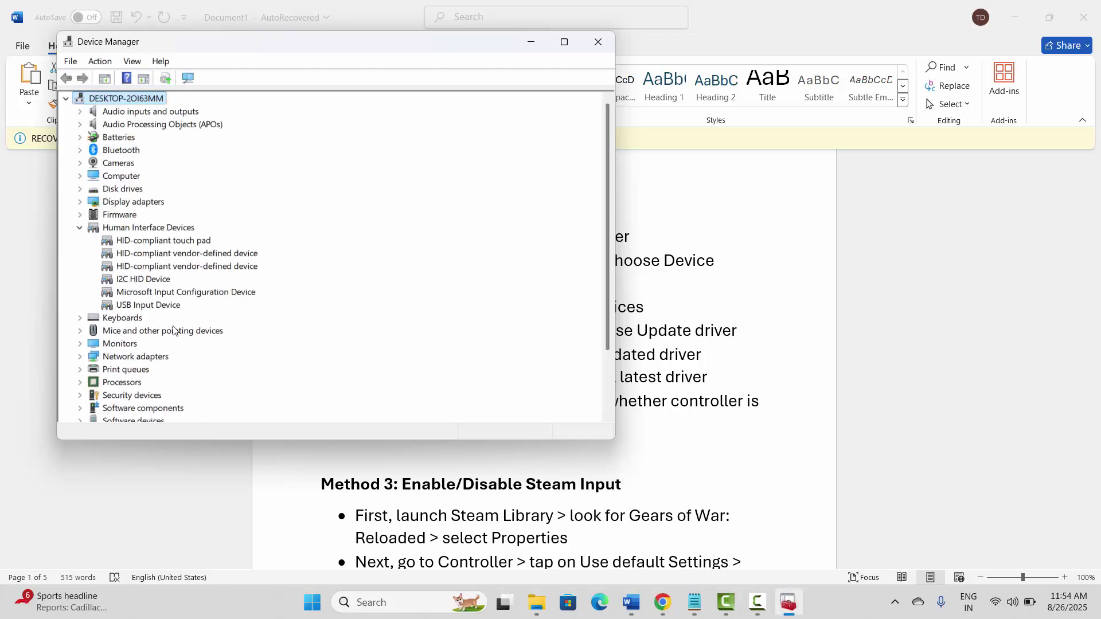
View the driver update choices for the USB Input Device, and close them and Device Manager without updating
left_click(164, 307)
right_click(163, 307)
left_click(197, 320)
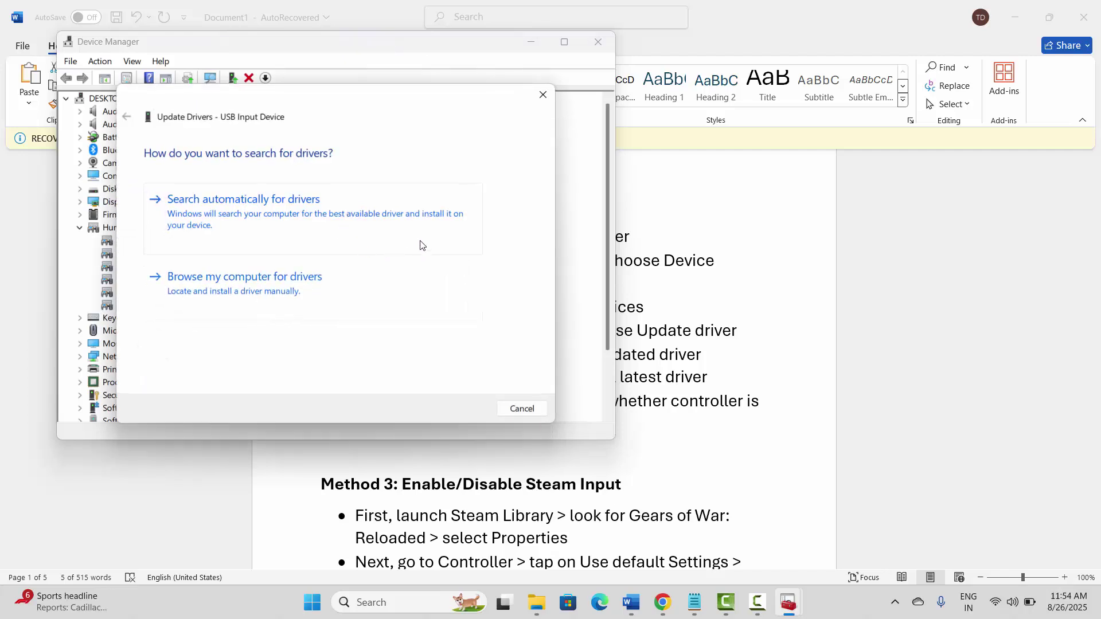
left_click(542, 95)
left_click(604, 51)
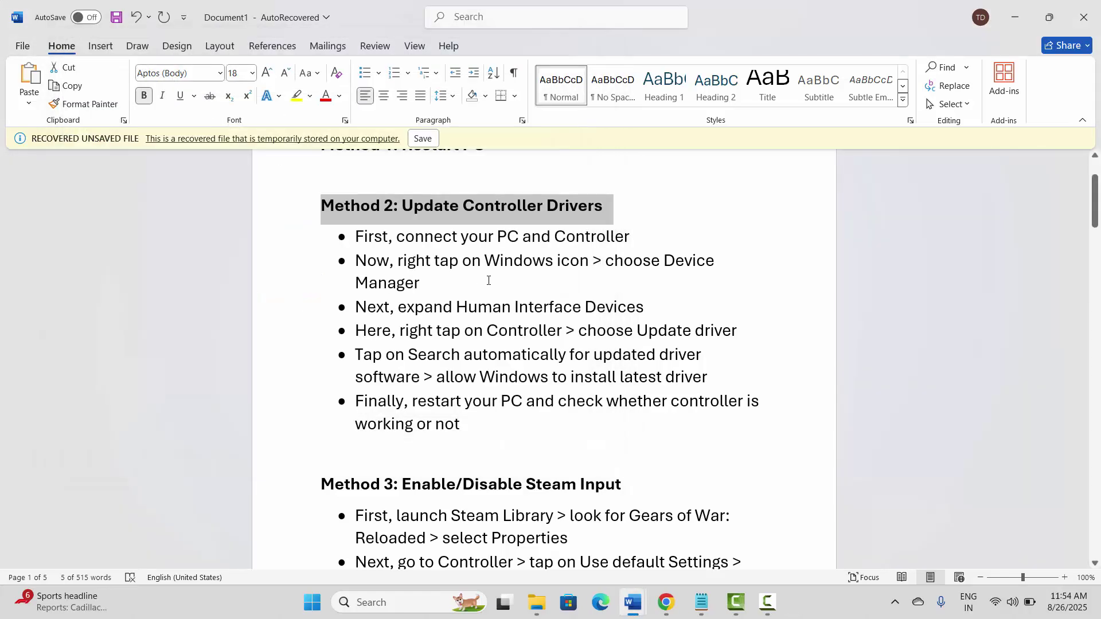
Highlight the Method 3 heading and, in Steam, open the Controller properties of Battlefield 6 Open Beta from the library
scroll(433, 384, "down", 3)
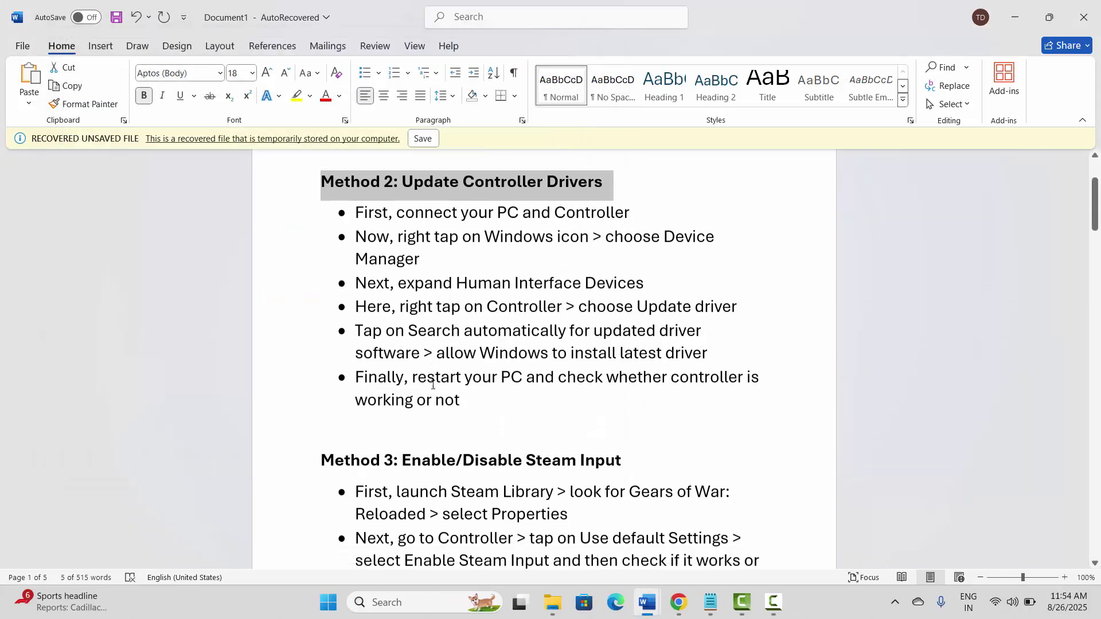
left_click(289, 363)
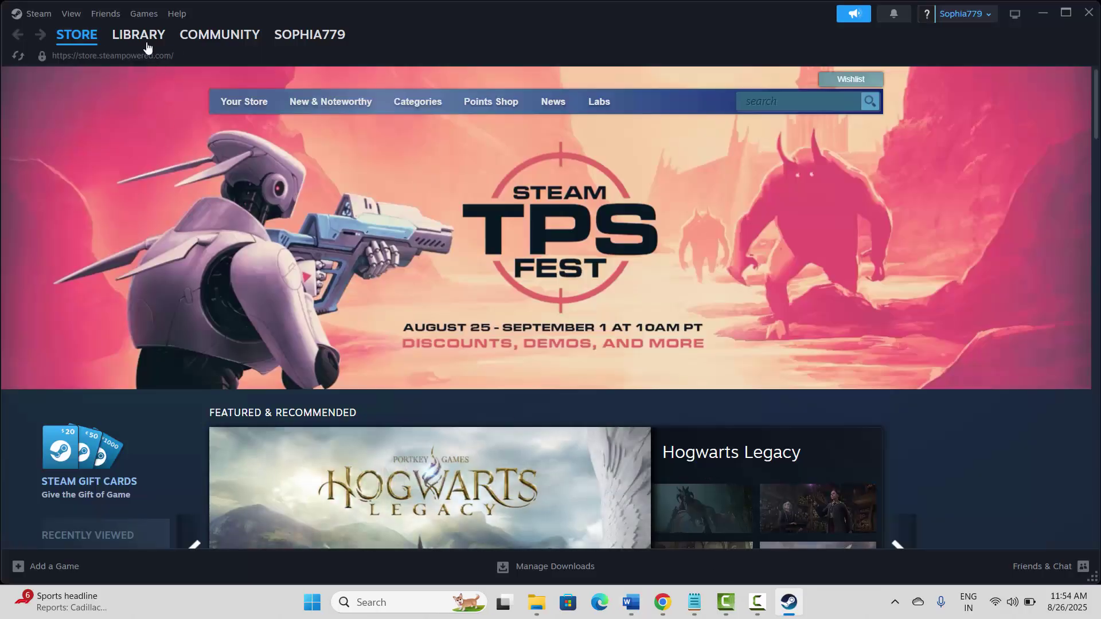
mouse_move(148, 53)
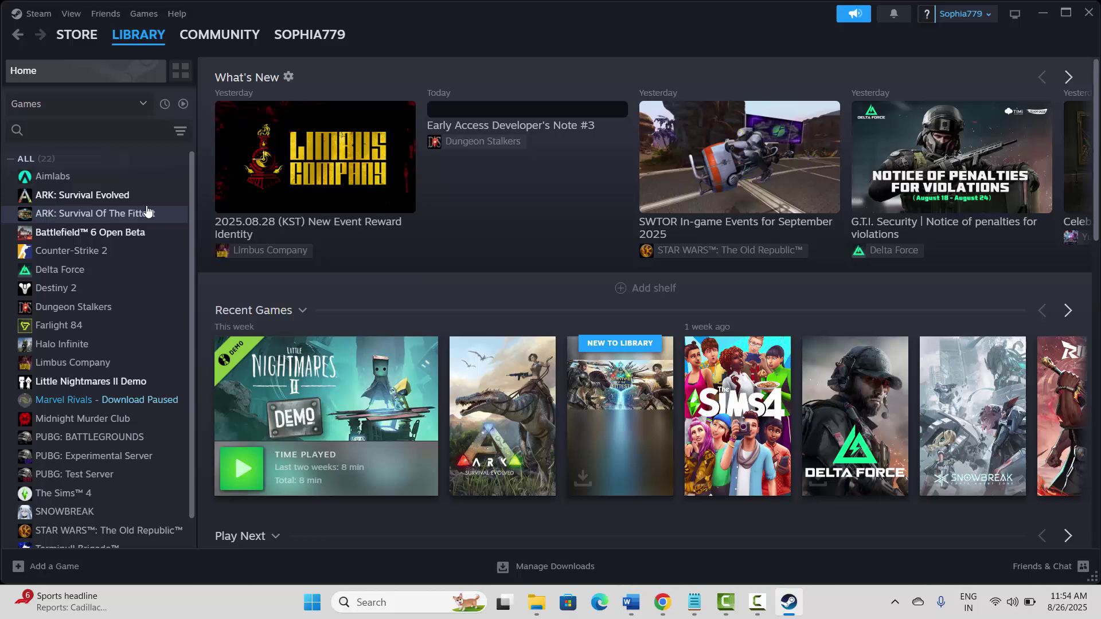
left_click(112, 239)
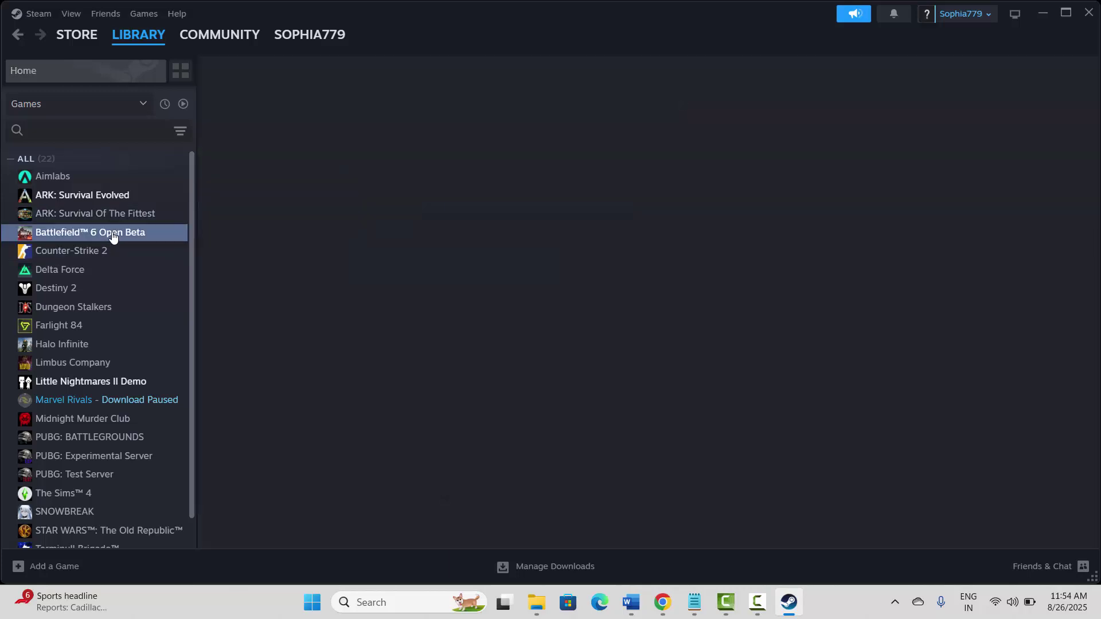
right_click(113, 237)
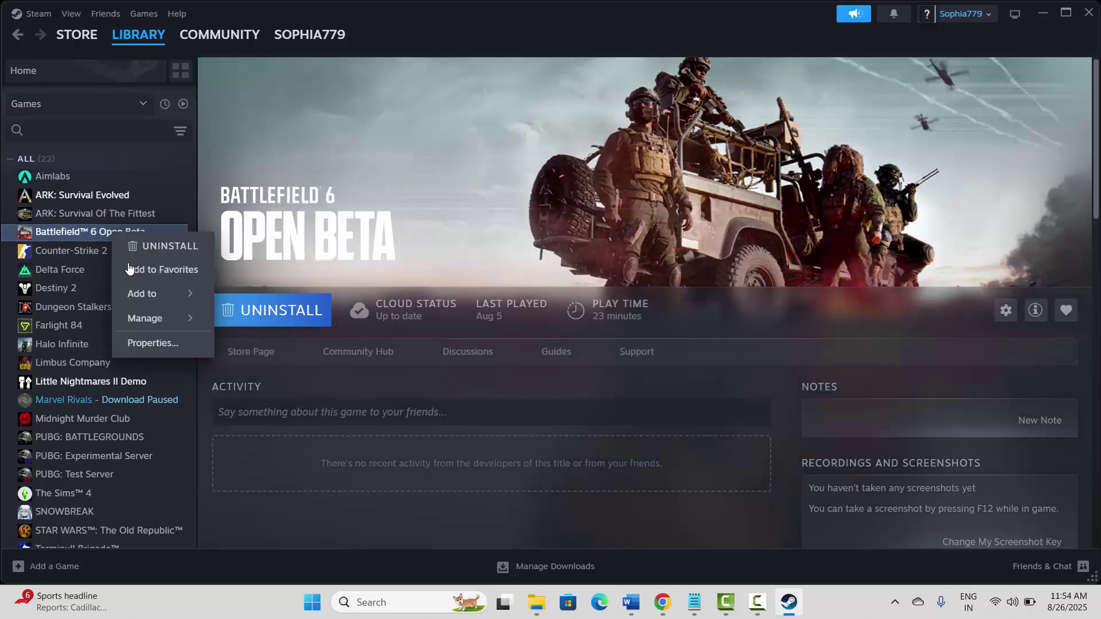
left_click(156, 343)
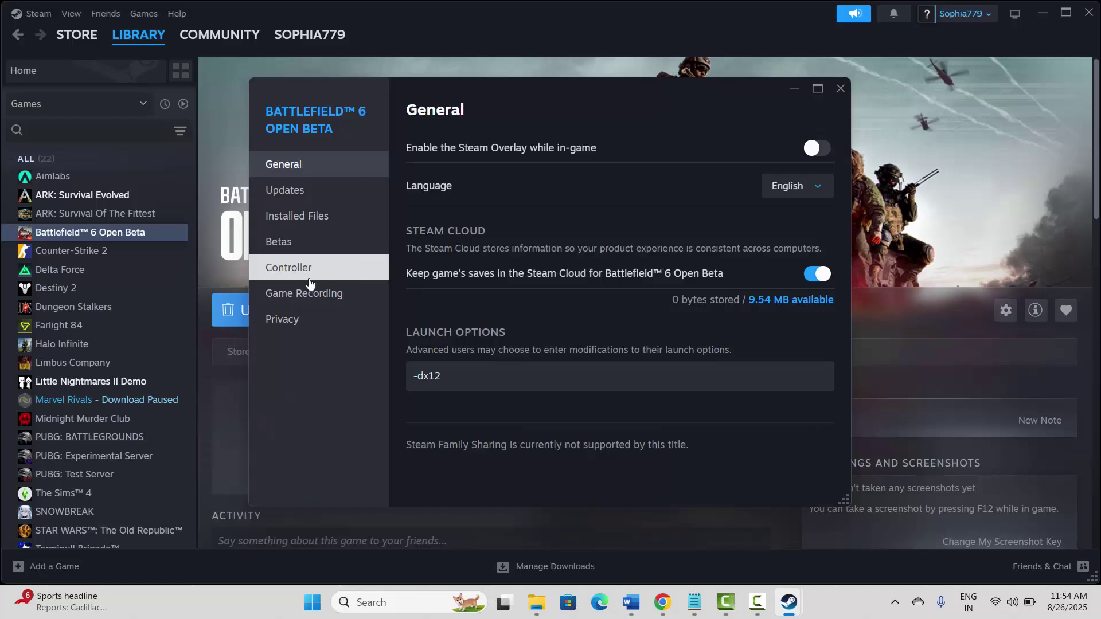
left_click(309, 269)
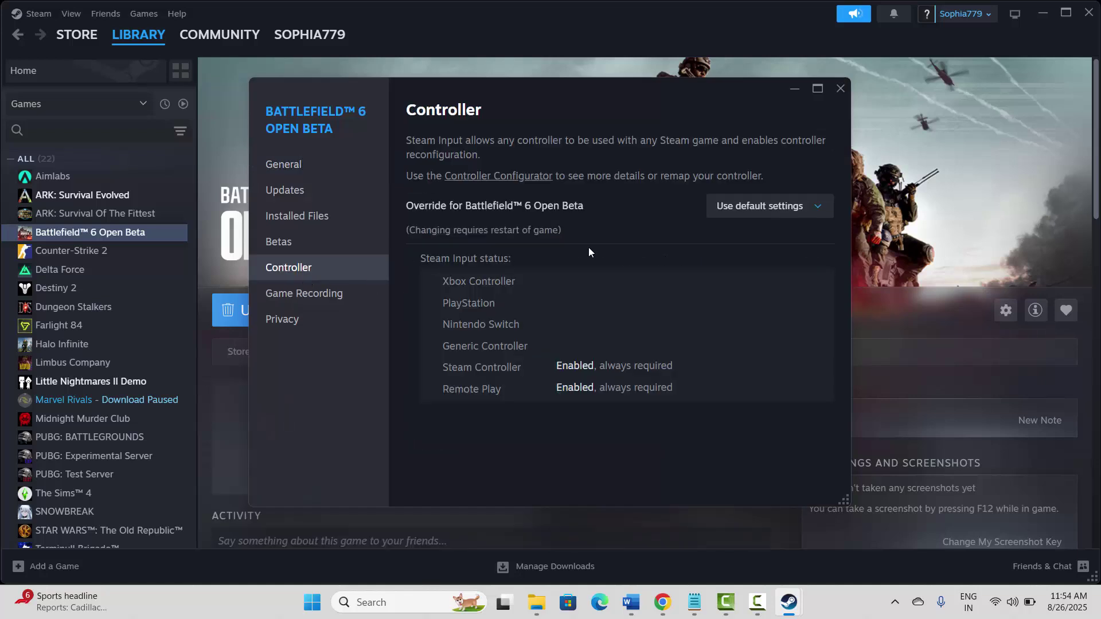
Try Enable Steam Input as the controller override for Battlefield 6 Open Beta, settle on Disable Steam Input, and close the properties
left_click(820, 211)
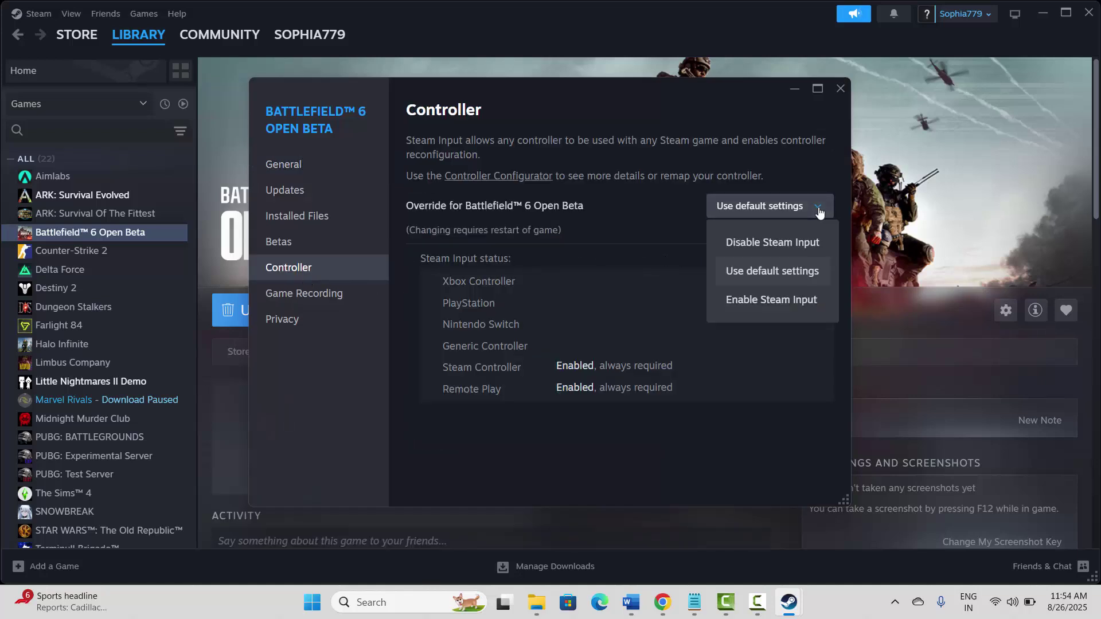
left_click(785, 299)
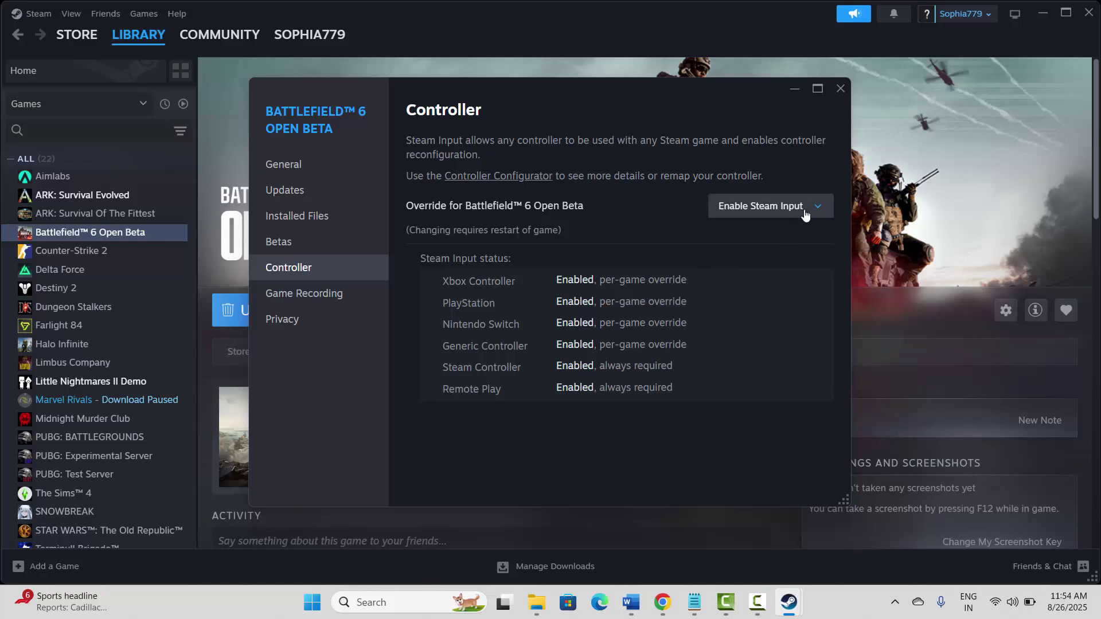
left_click(787, 210)
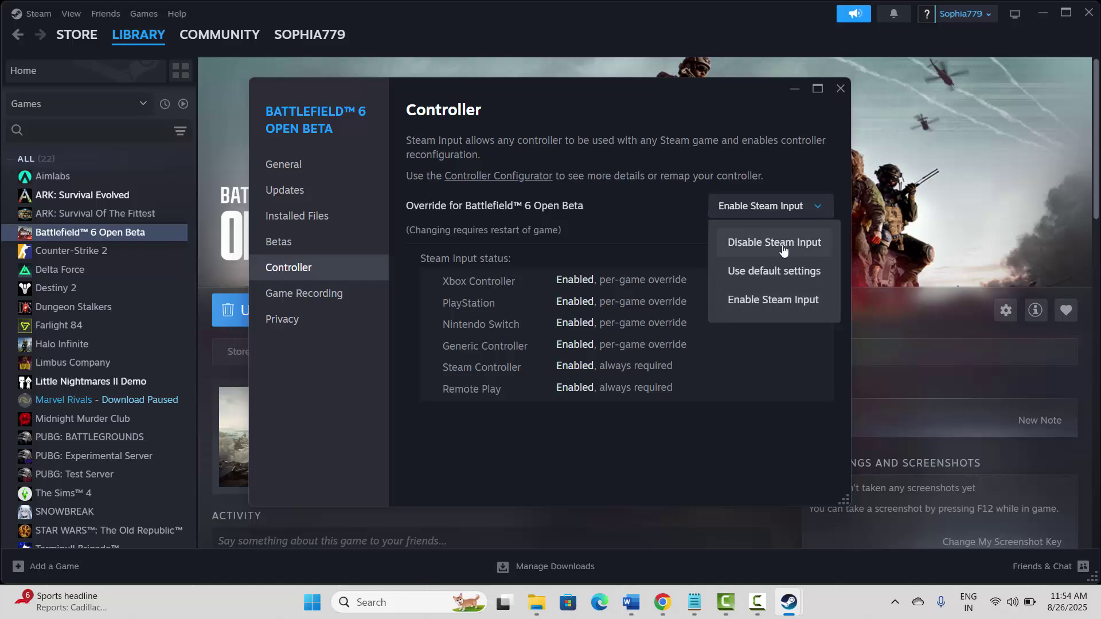
left_click(783, 250)
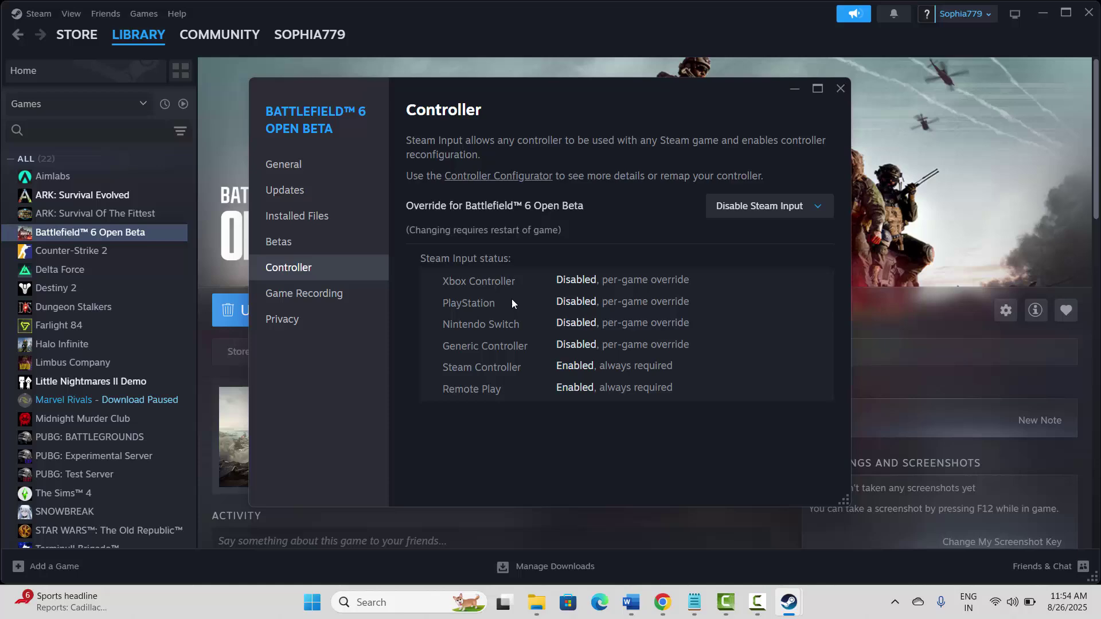
left_click(841, 89)
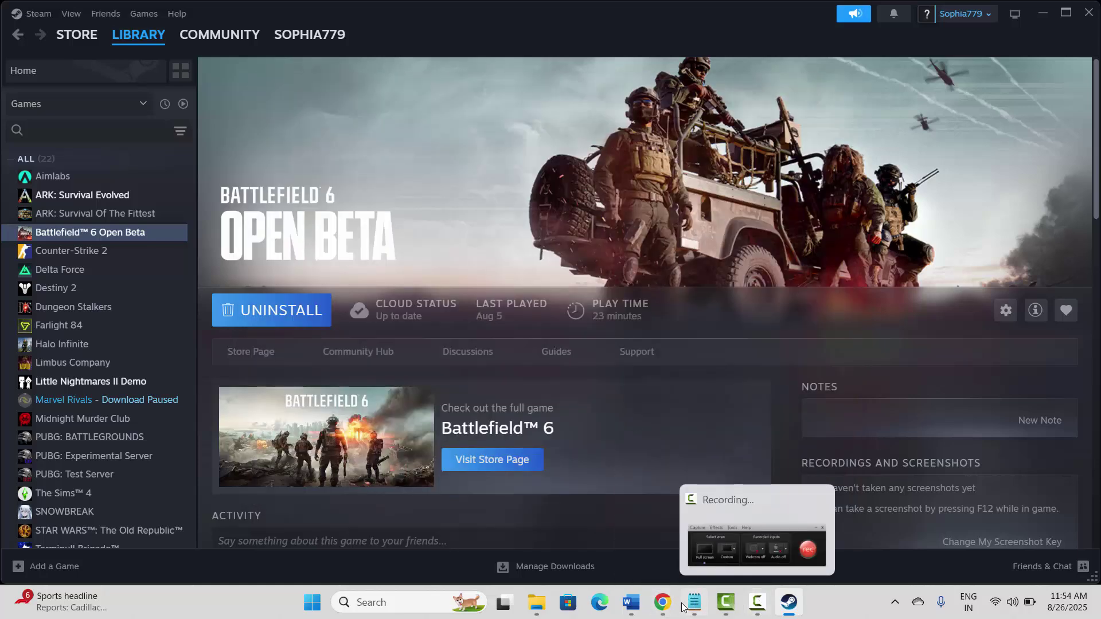
Switch to Word, highlight the heading "Method 4: Check For Game Update" and read the paragraph below it
mouse_move(631, 602)
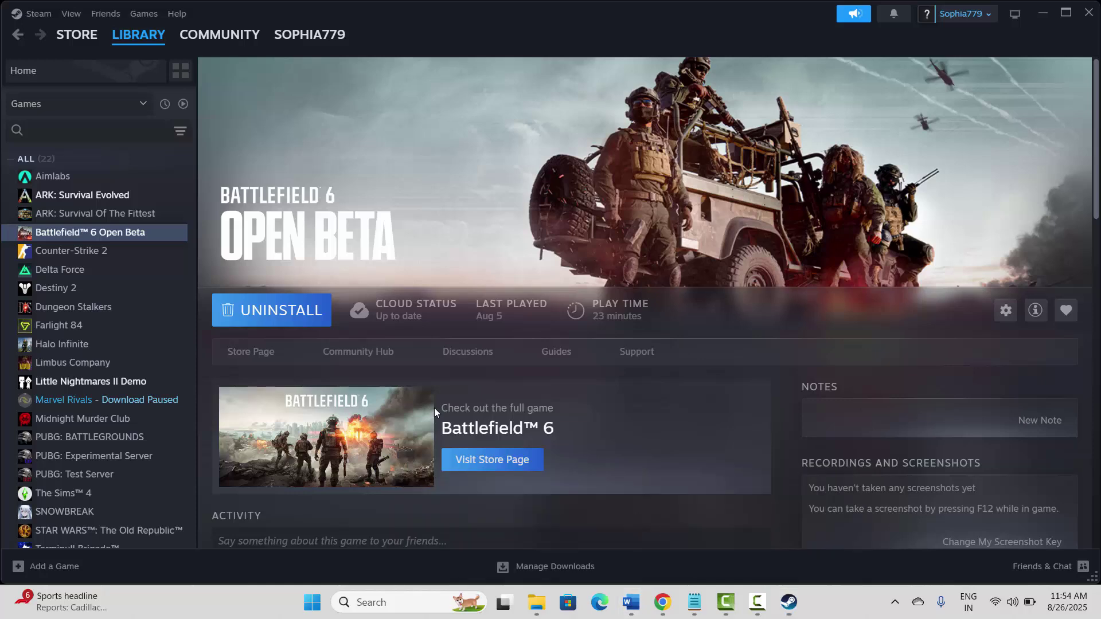
left_click(614, 529)
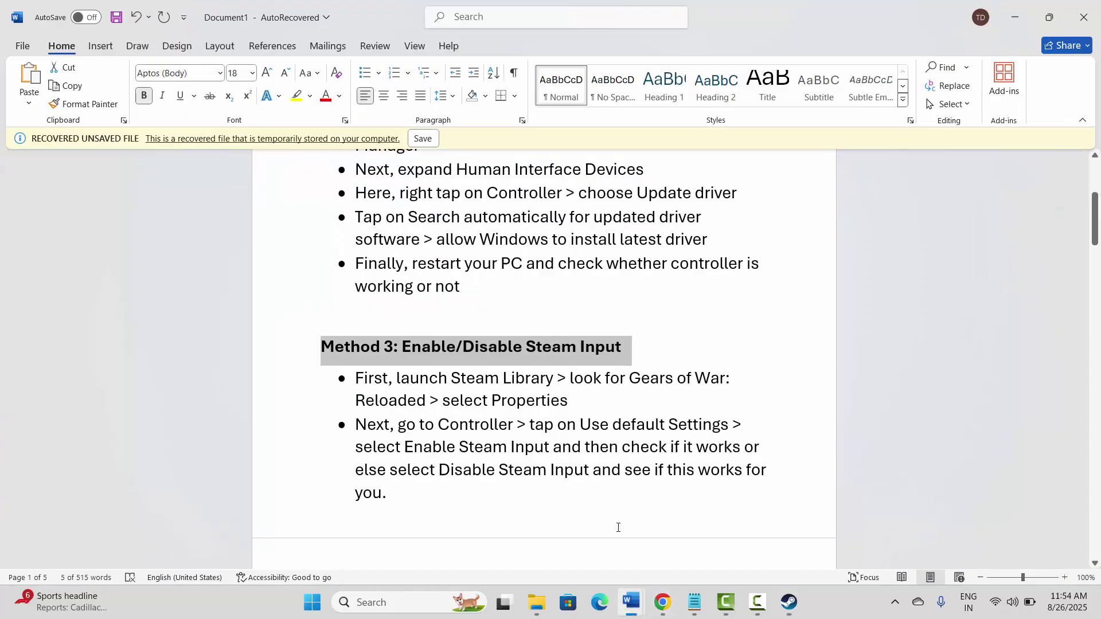
scroll(453, 447, "down", 3)
triple_click(436, 377)
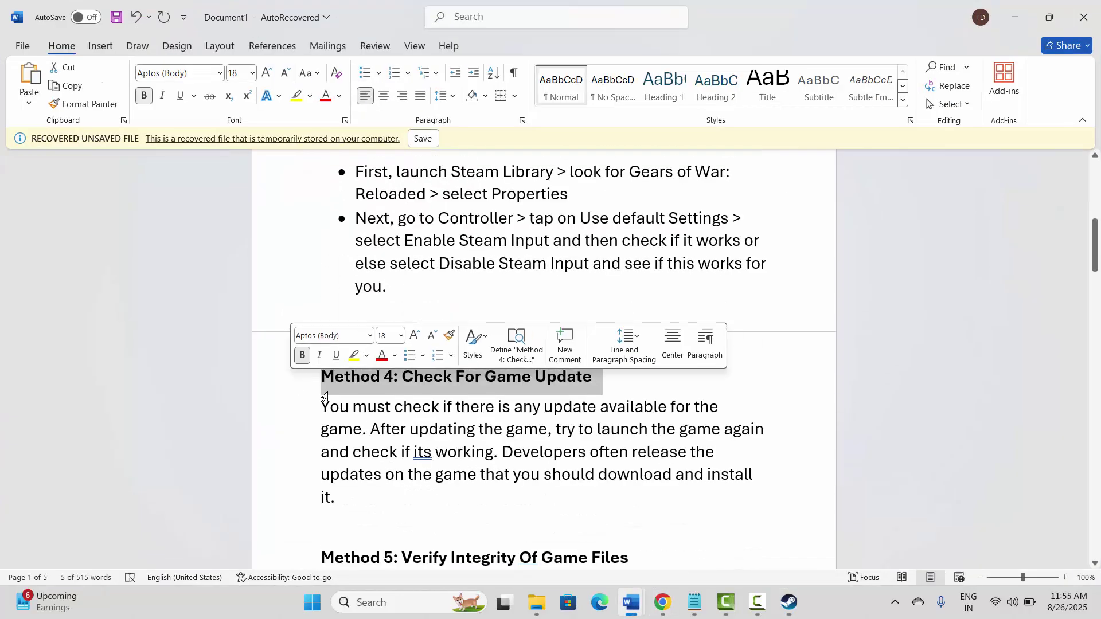
left_click(395, 432)
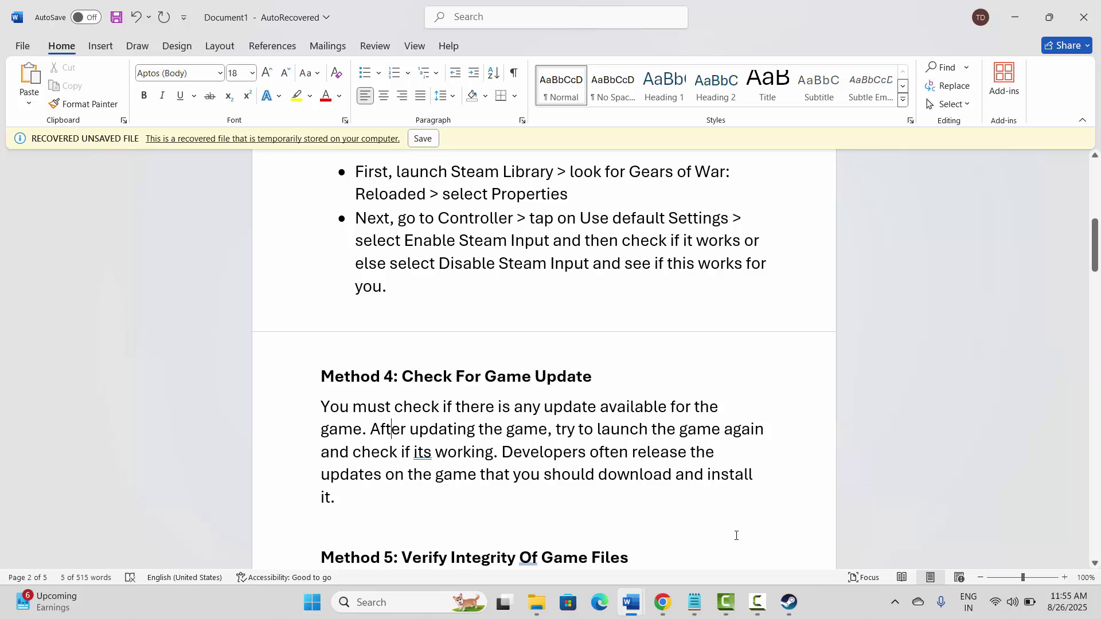
Switch to Steam and check the Battlefield 6 Open Beta library page for an available game update
left_click(789, 602)
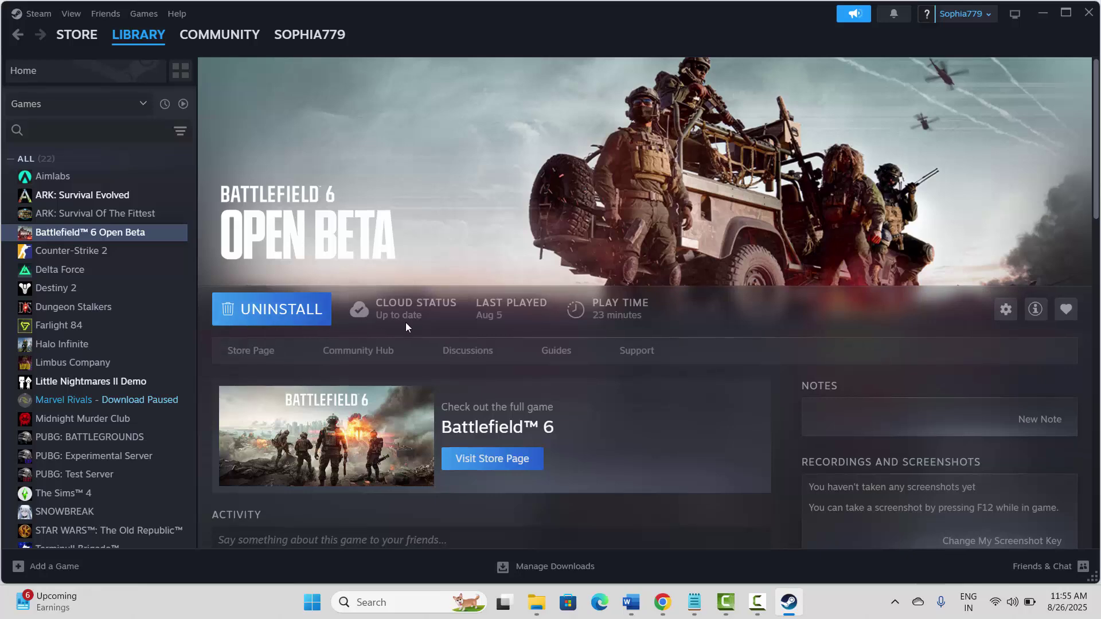
scroll(404, 322, "down", 3)
scroll(591, 298, "up", 3)
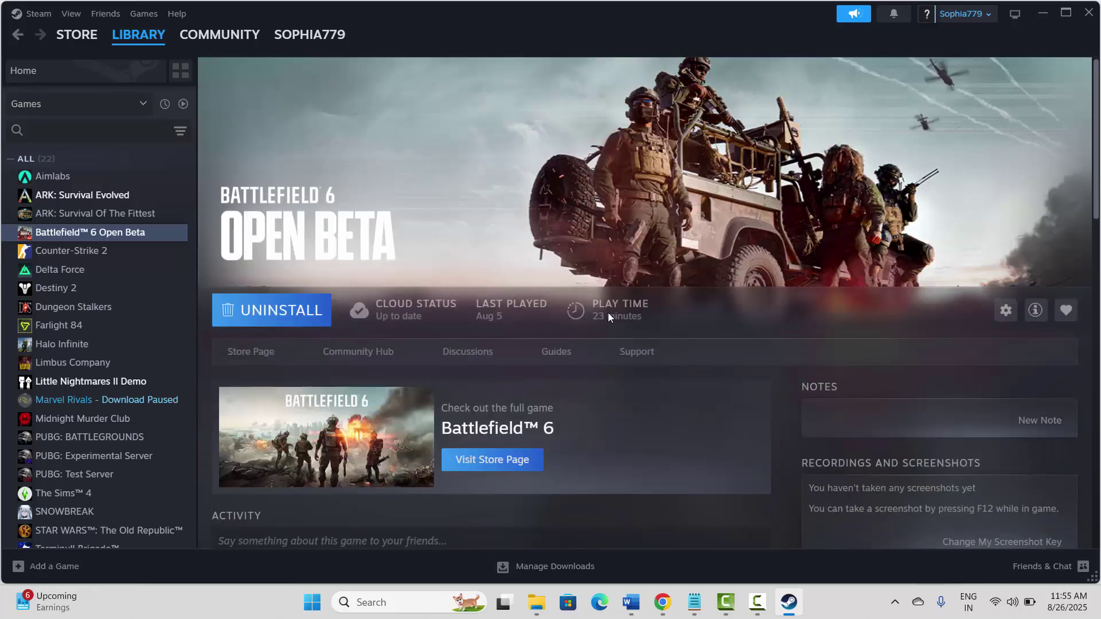
scroll(693, 421, "down", 2)
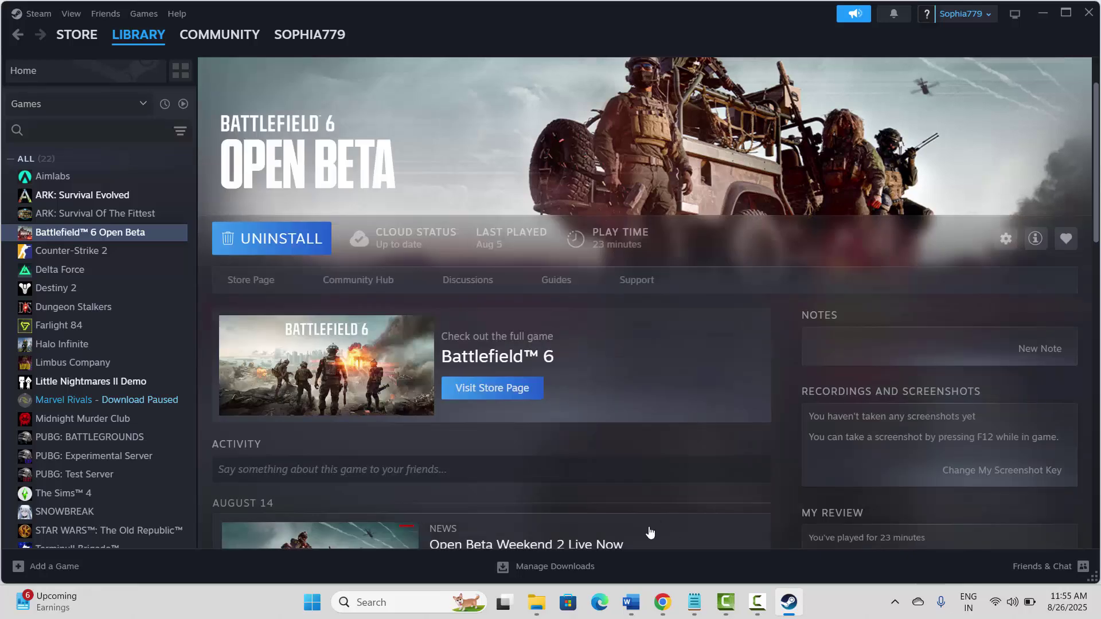
Switch to Word and highlight the heading "Method 5: Verify Integrity Of Game Files"
mouse_move(630, 602)
left_click(633, 576)
left_click(448, 405)
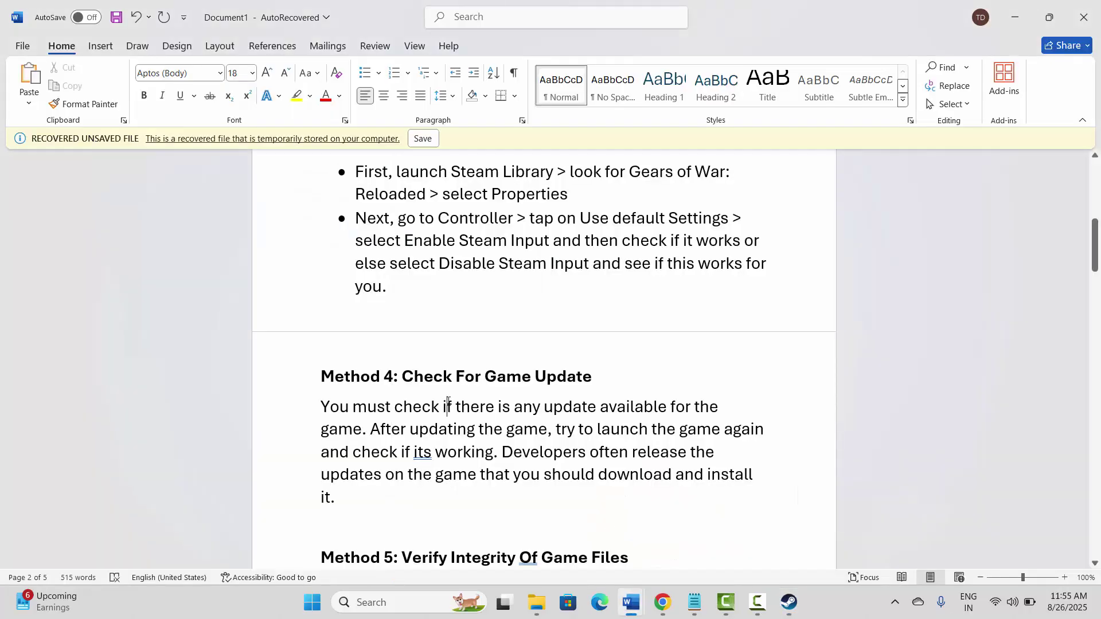
scroll(445, 402, "down", 3)
left_click(311, 409)
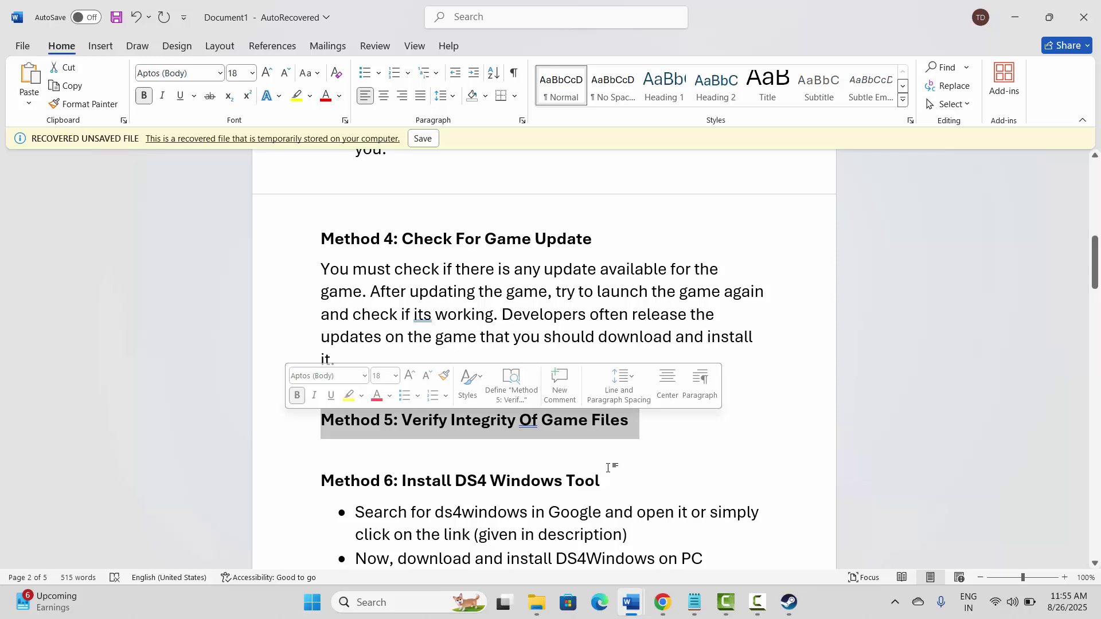
In Steam, view the file integrity check in Battlefield 6 Open Beta's Installed Files properties, and close them without running it
left_click(789, 602)
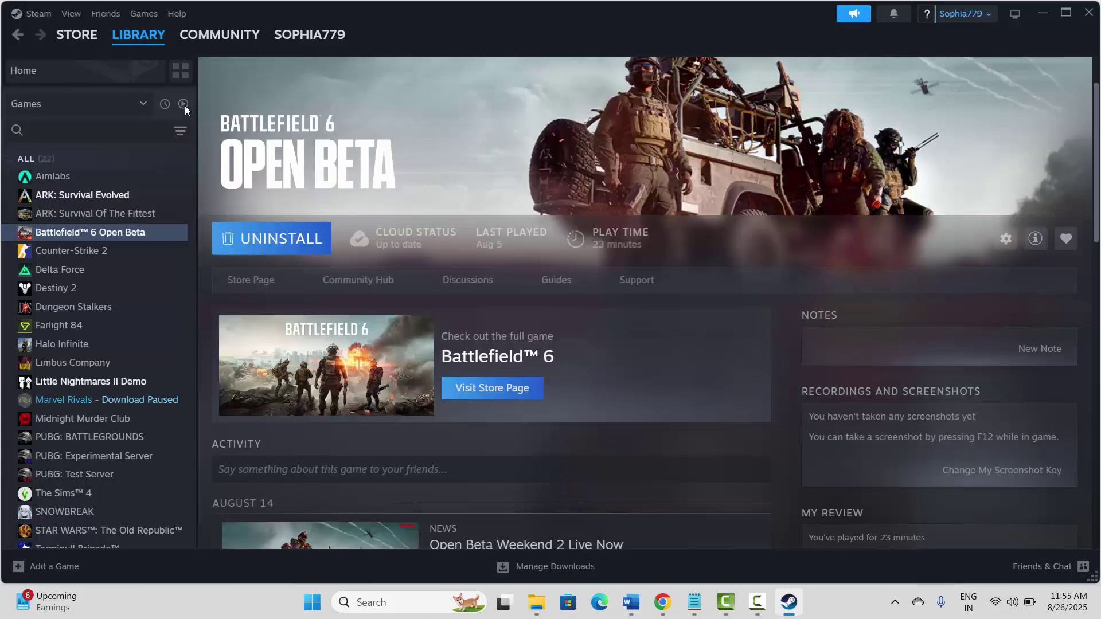
right_click(117, 232)
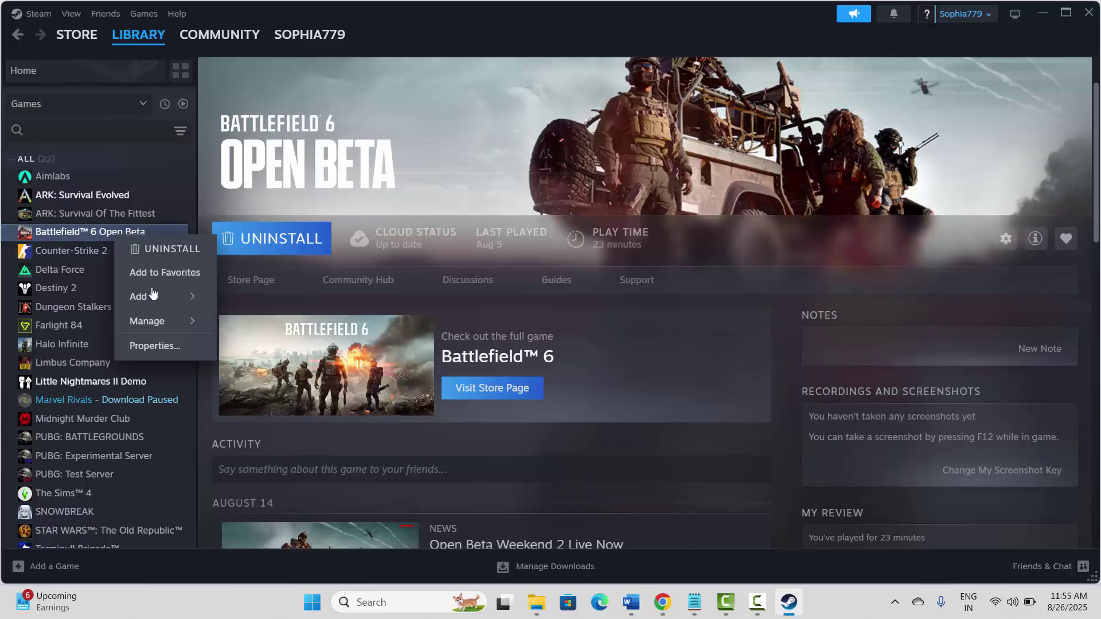
left_click(152, 346)
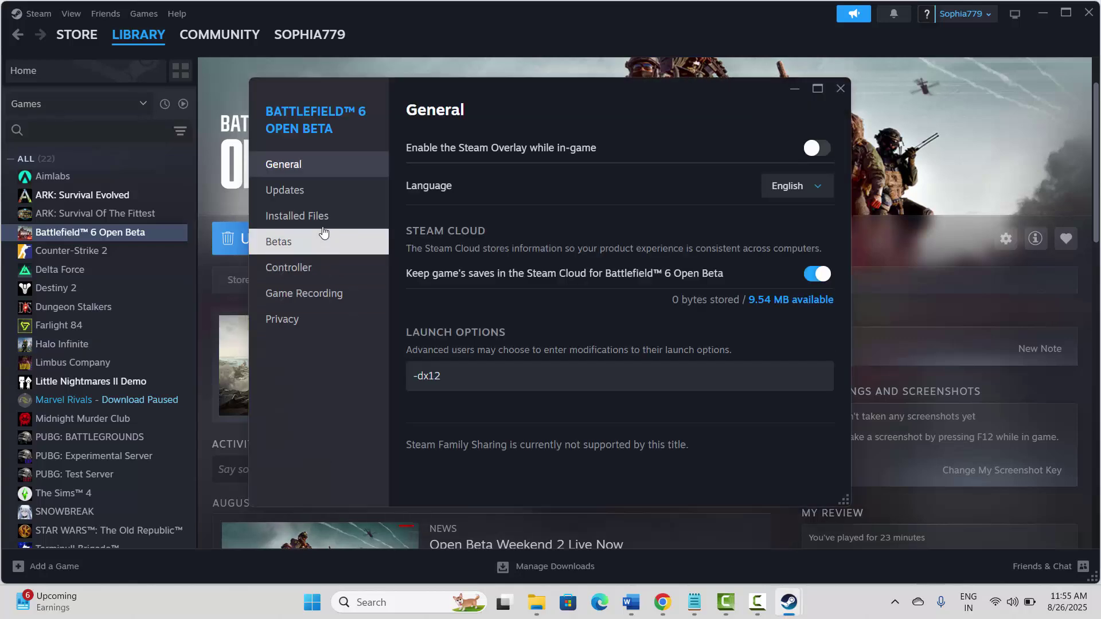
left_click(312, 216)
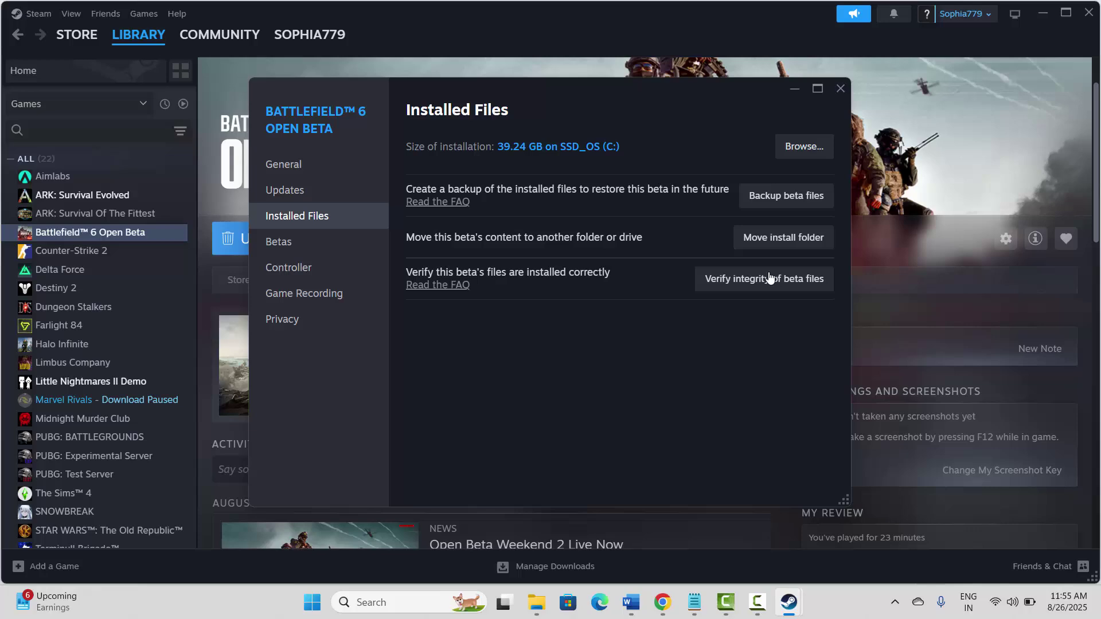
left_click(833, 94)
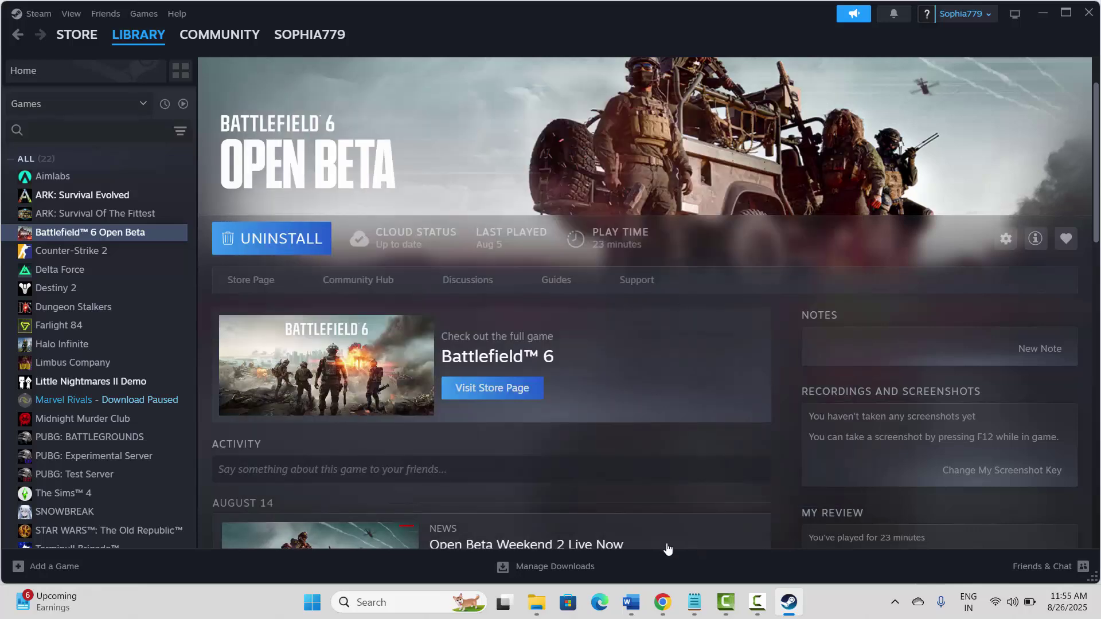
Switch to Word, highlight the heading "Method 6: Install DS4 Windows Tool" and the line with the ds4-windows.com link
mouse_move(631, 602)
left_click(564, 522)
scroll(562, 522, "down", 3)
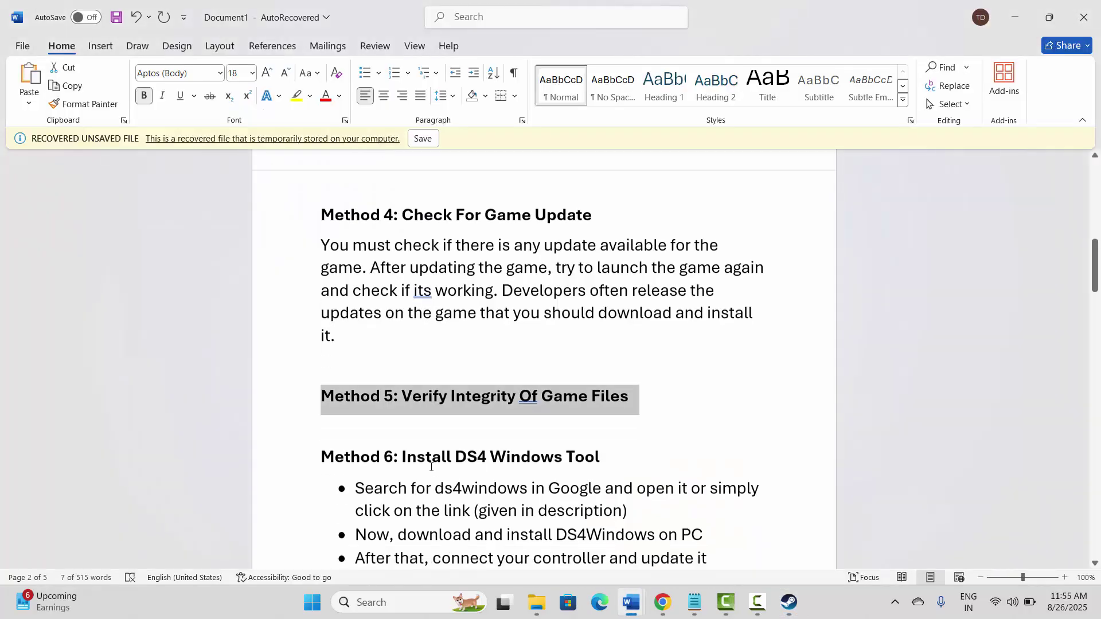
left_click(296, 391)
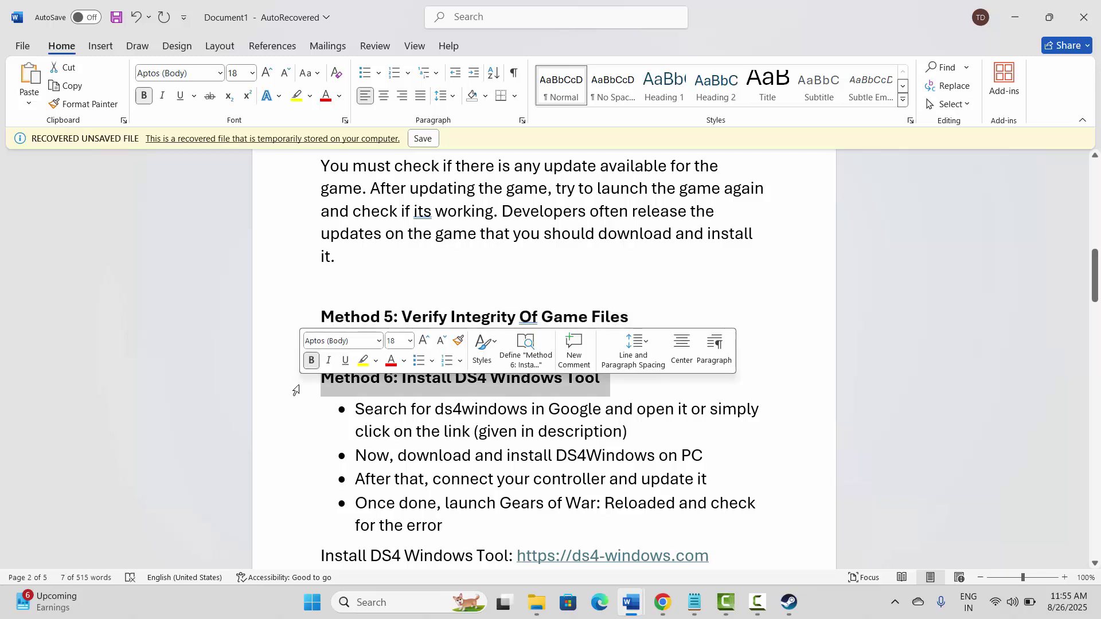
scroll(326, 476, "down", 1)
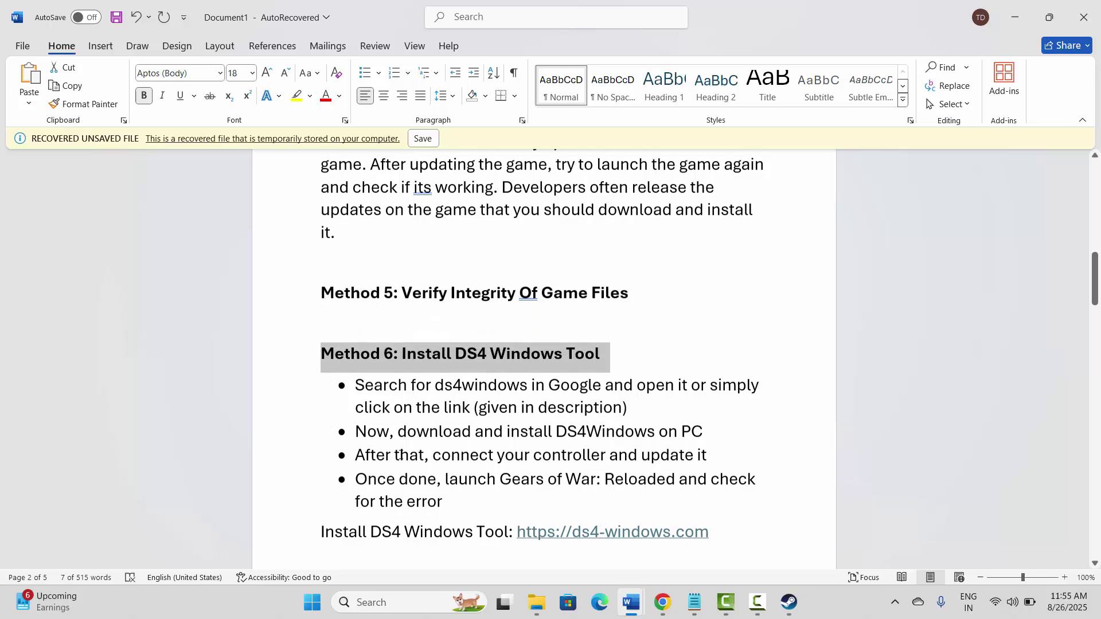
left_click(296, 530)
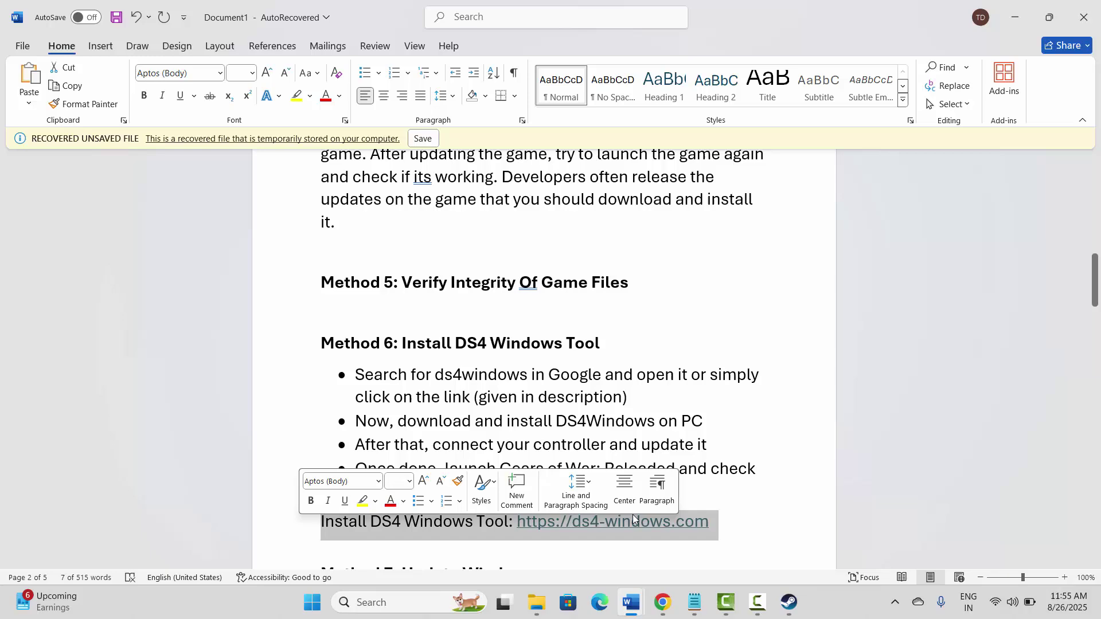
Switch to Chrome and look through the DS4Windows download page on ds4-windows.com, including the older versions and mirrors
mouse_move(664, 602)
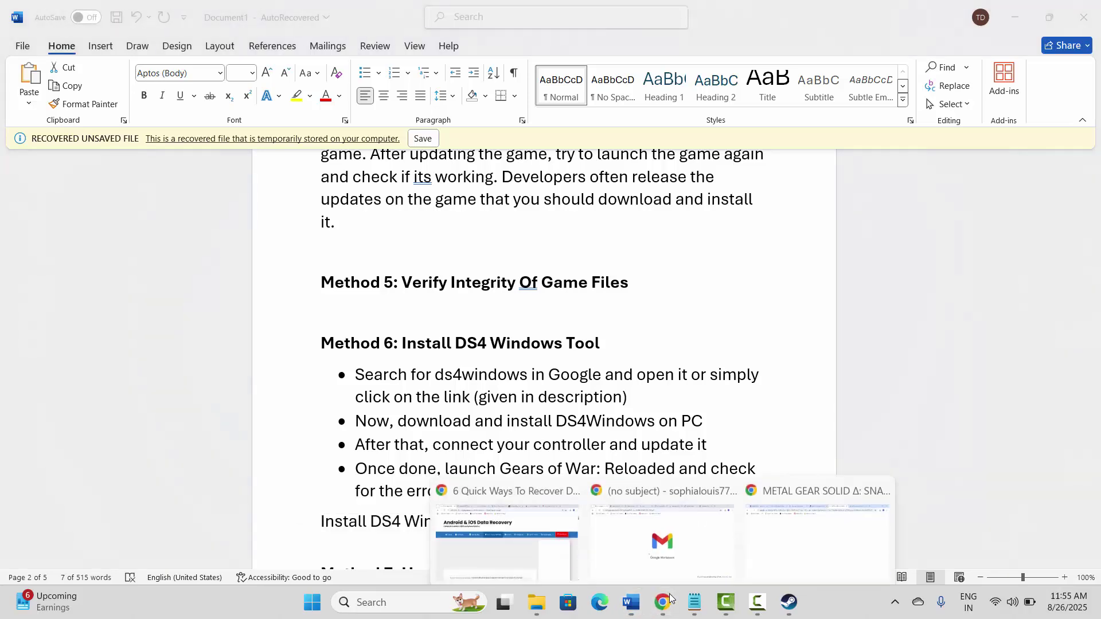
left_click(745, 494)
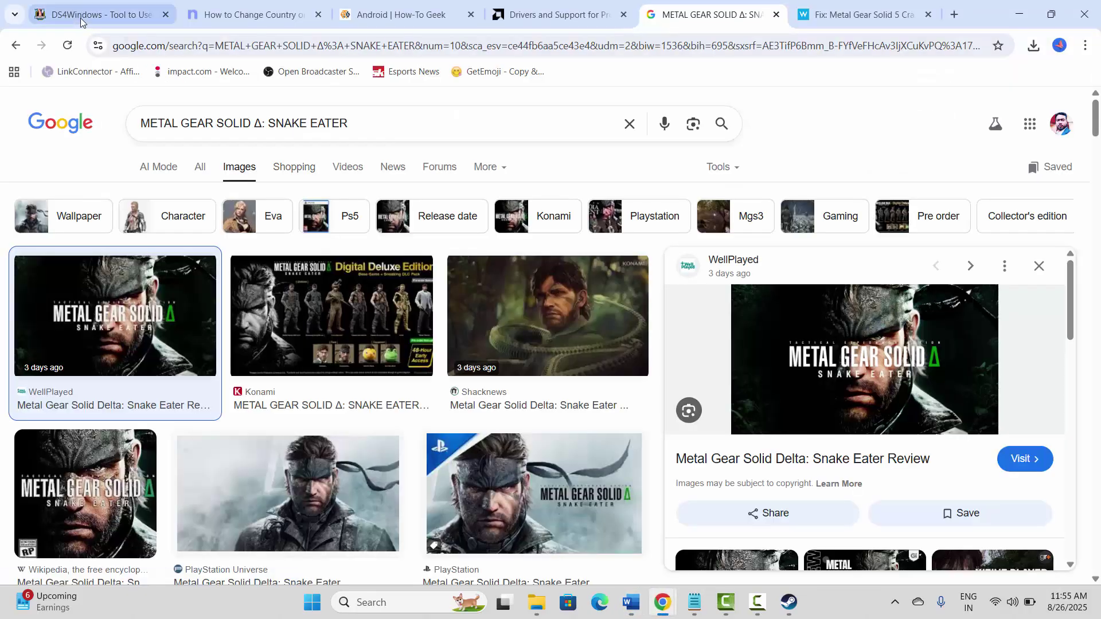
left_click(92, 14)
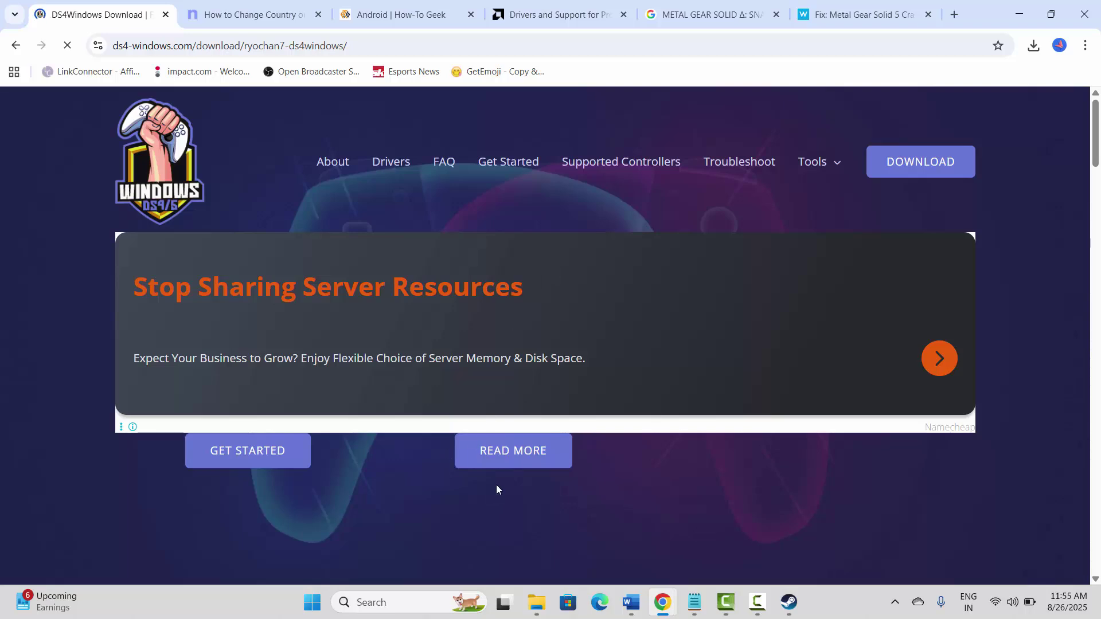
scroll(617, 472, "down", 10)
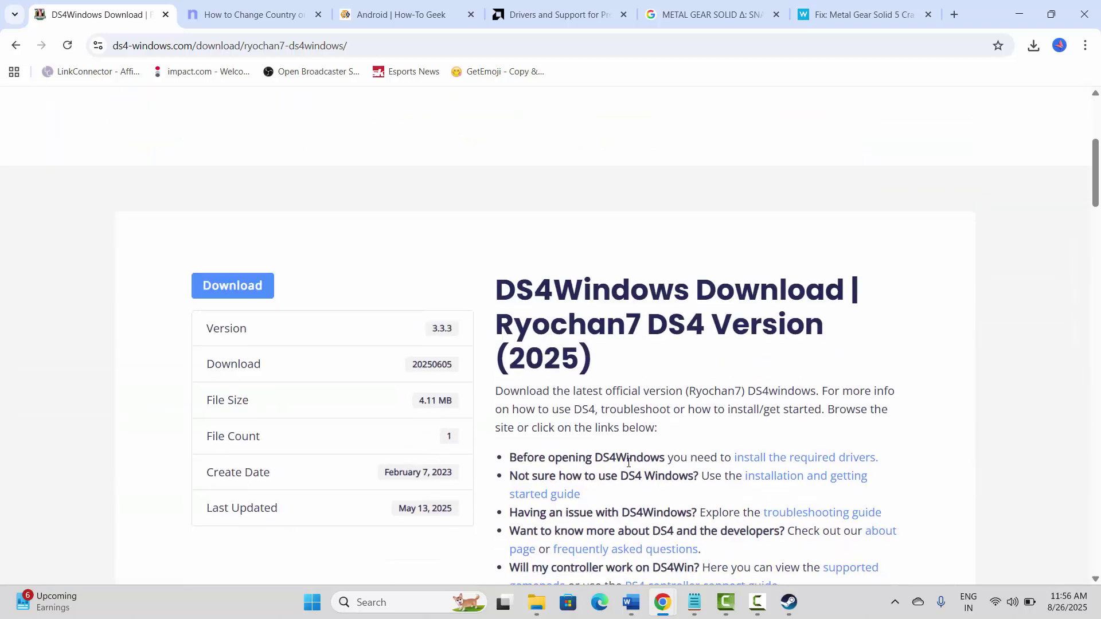
scroll(644, 462, "down", 3)
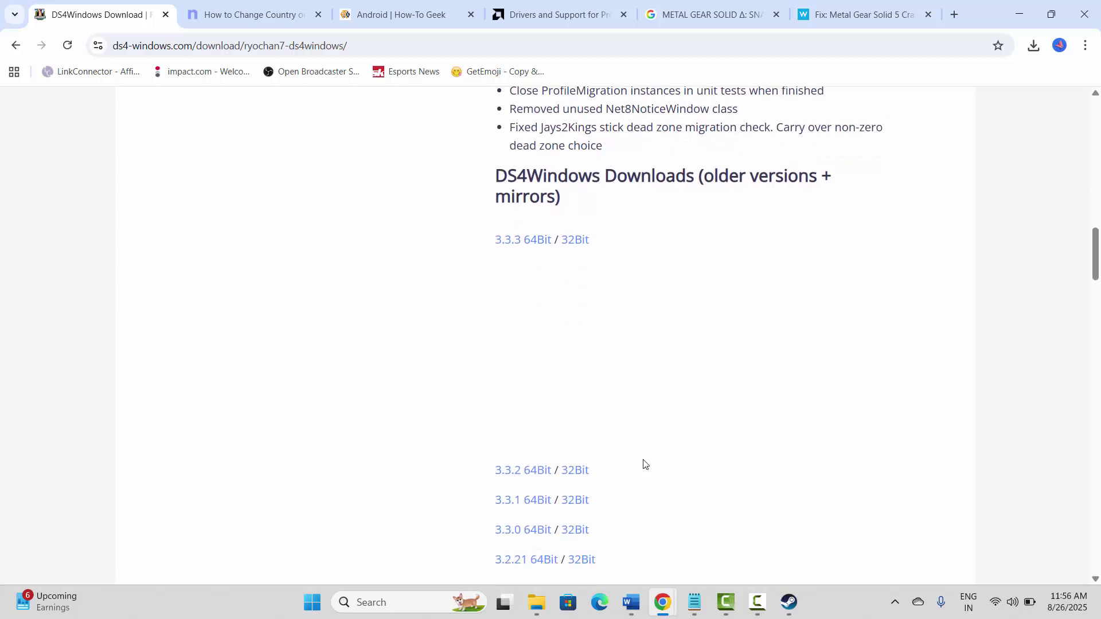
scroll(644, 463, "down", 3)
scroll(645, 465, "up", 8)
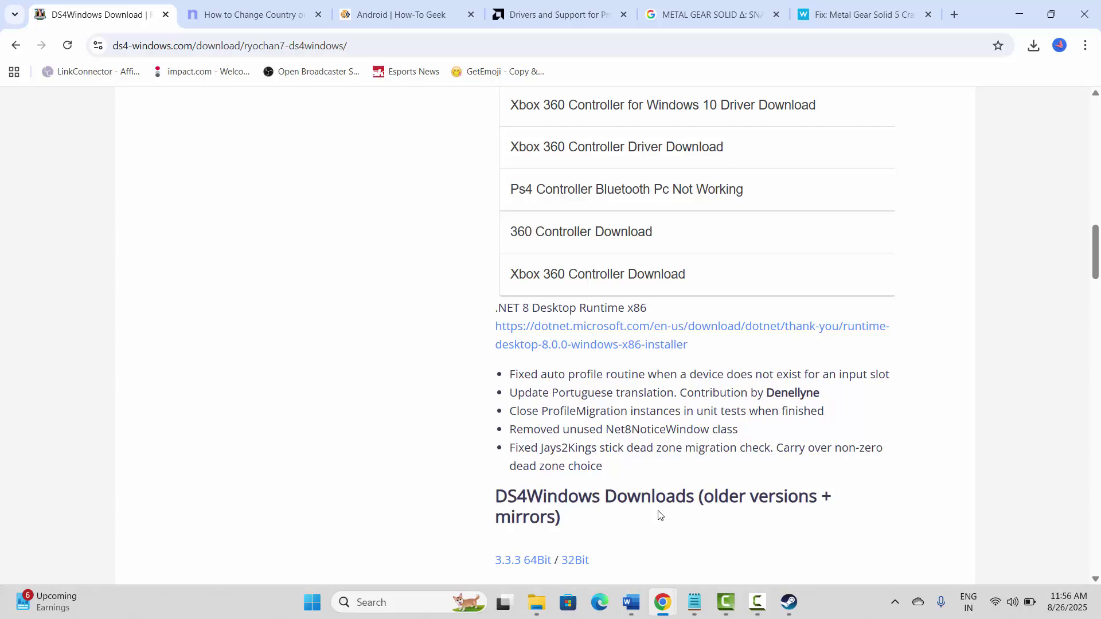
Switch to Word and highlight the heading "Method 7: Update Windows"
mouse_move(631, 603)
left_click(635, 527)
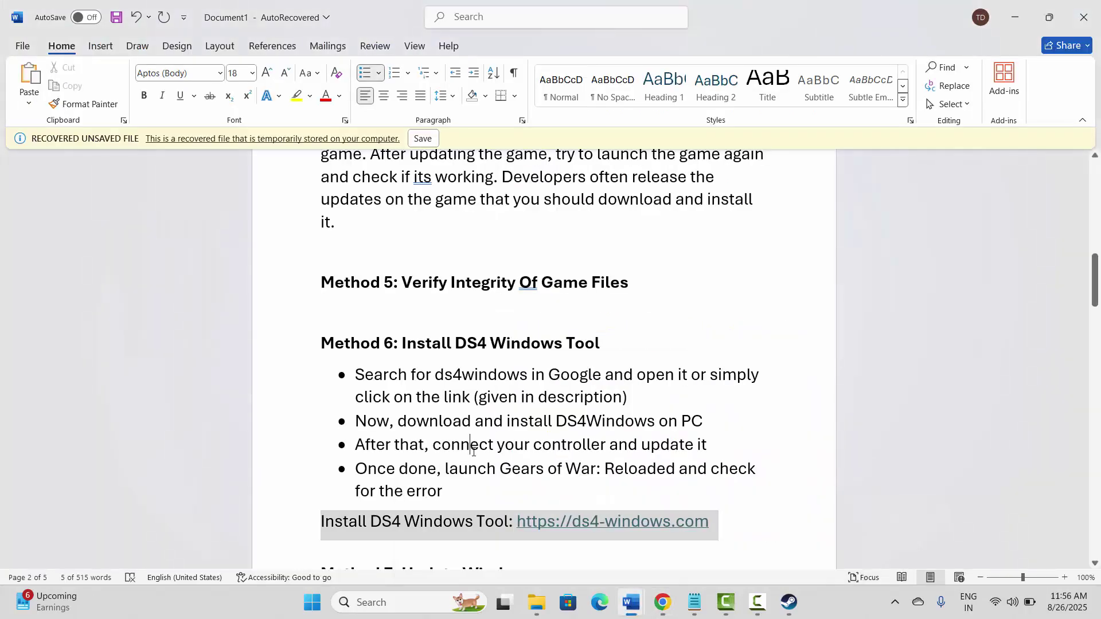
scroll(473, 452, "down", 1)
left_click(287, 523)
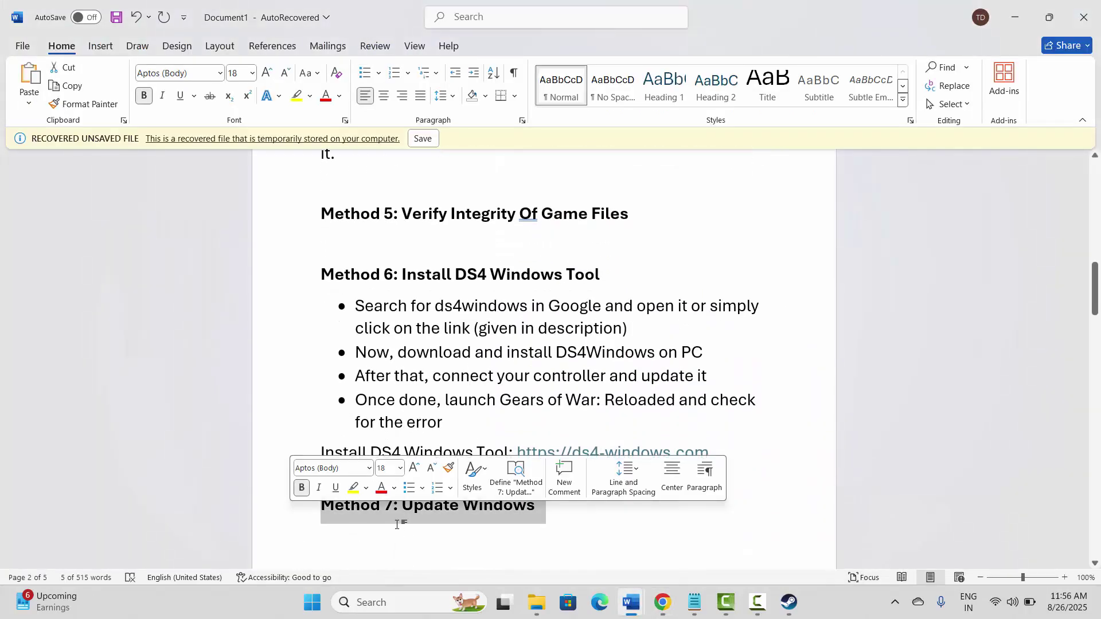
Open the Windows Update page in Windows Settings, view the option to check for updates, and close Settings without running it
left_click(374, 602)
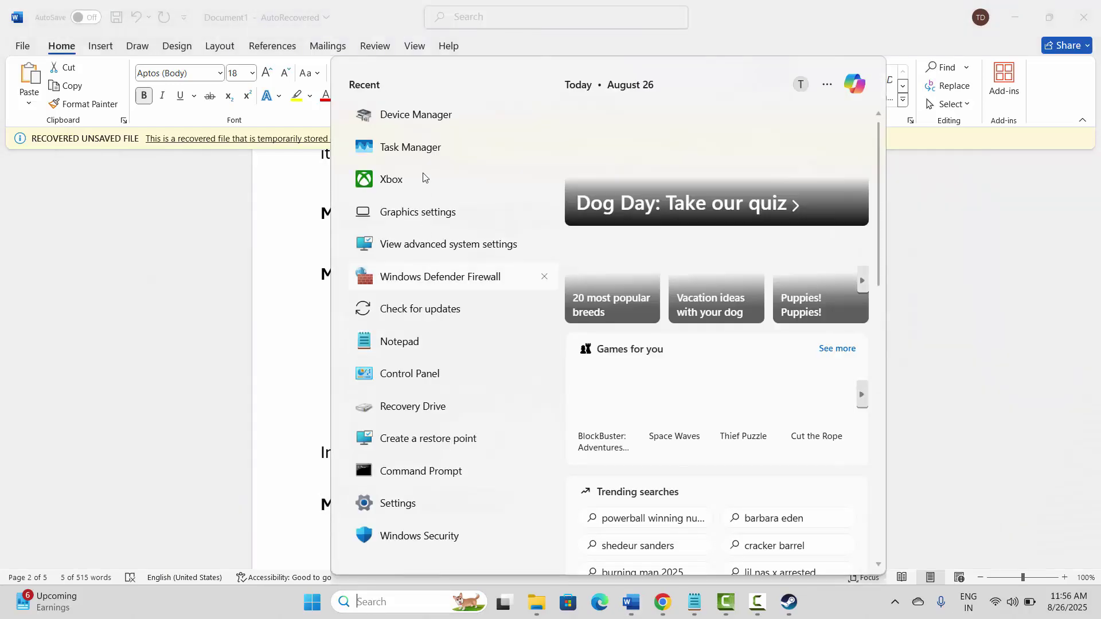
left_click(424, 313)
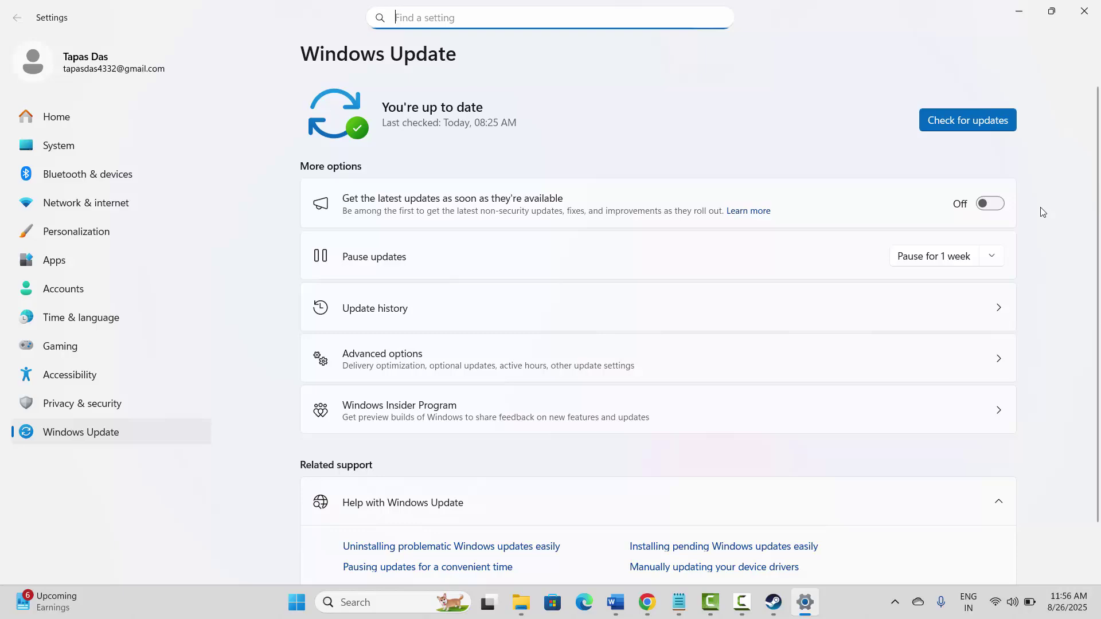
left_click(1084, 11)
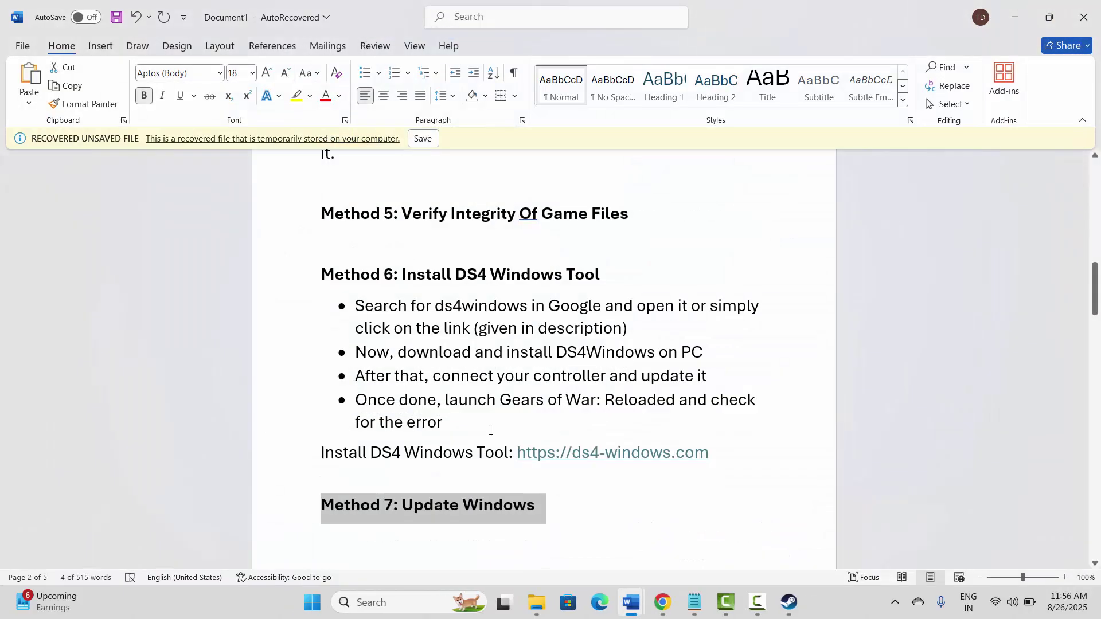
scroll(525, 422, "up", 2)
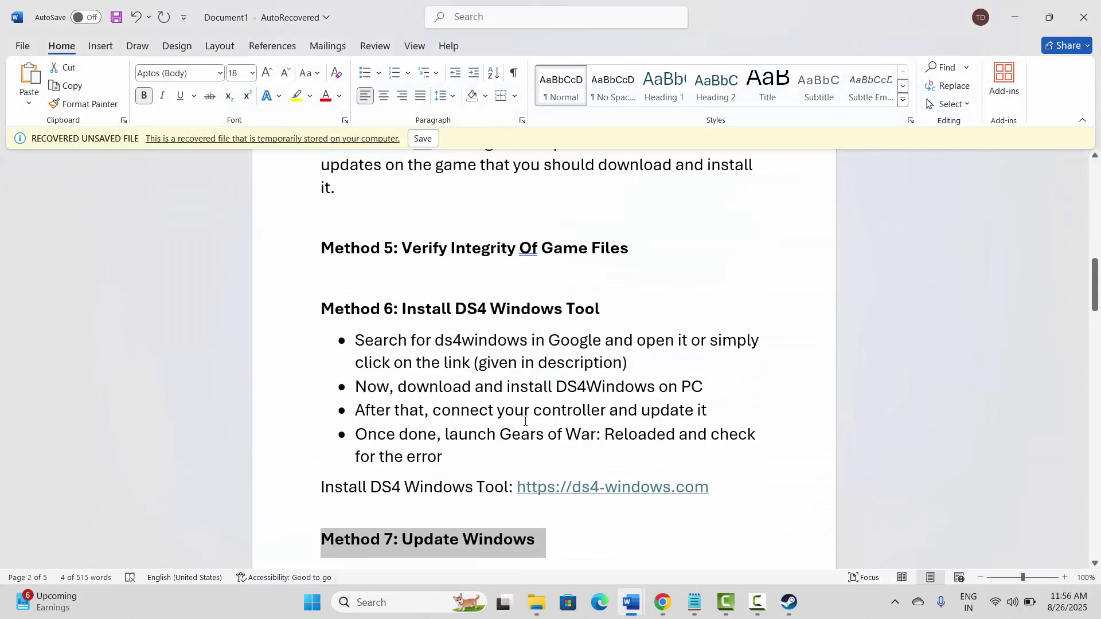
scroll(525, 422, "up", 2)
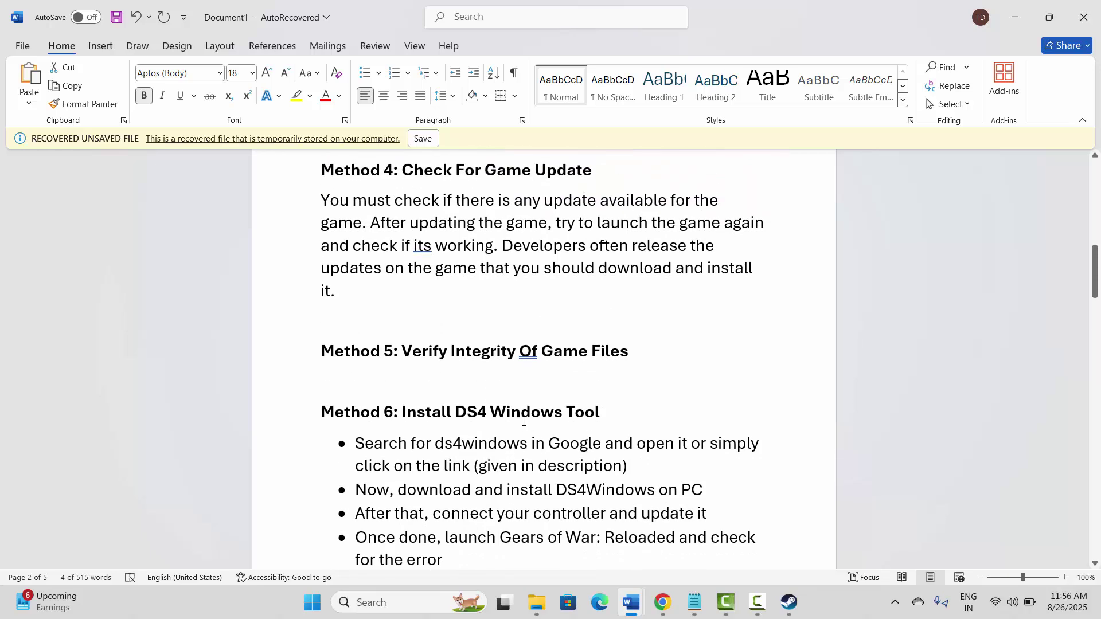
scroll(523, 422, "down", 1)
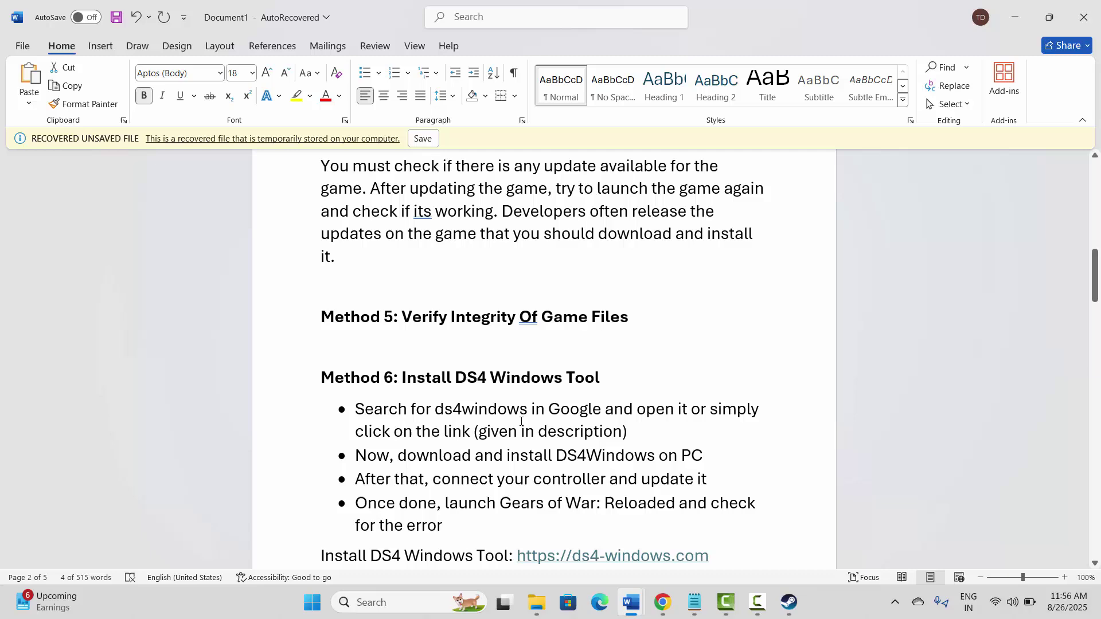
scroll(522, 421, "up", 1)
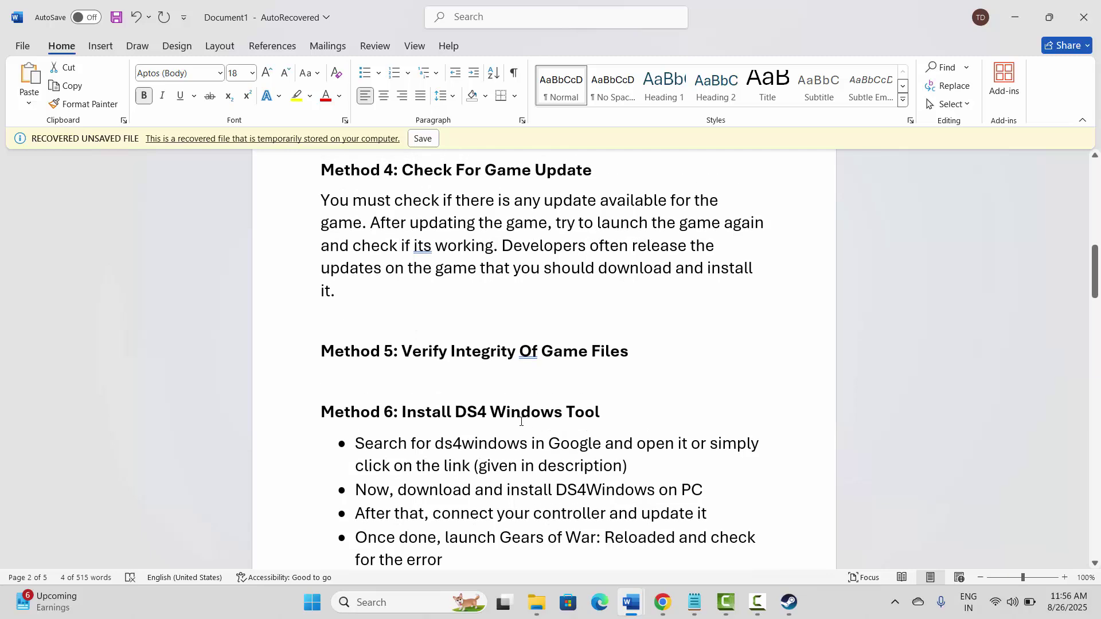